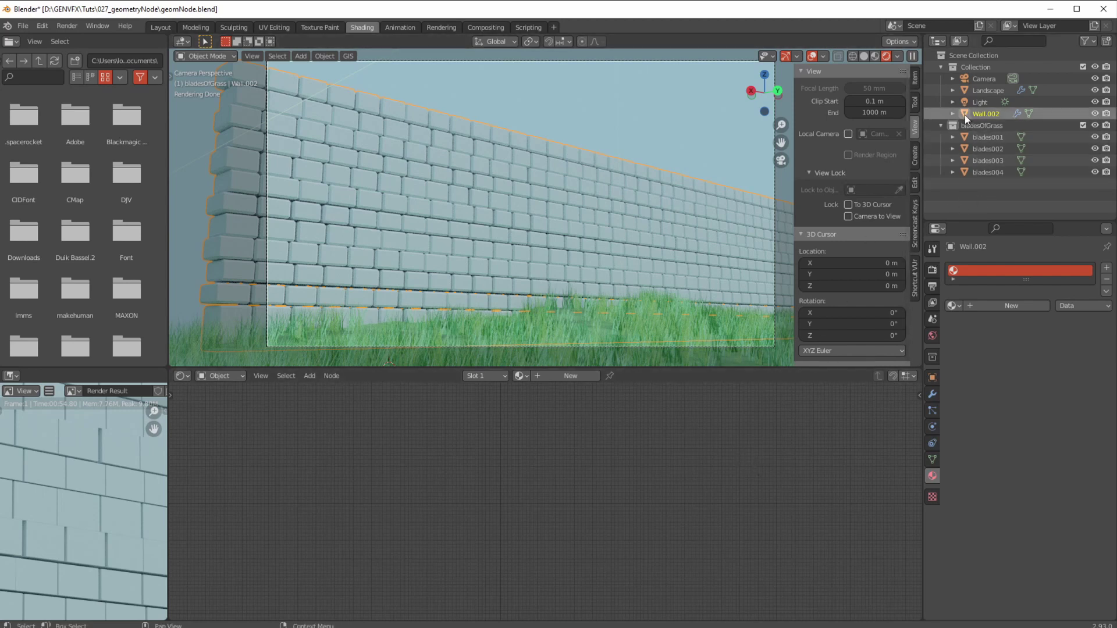
- Turn off the Landscape object's grass particle system for both the viewport and the render
{"action": "left_click", "coordinate": [978, 91]}
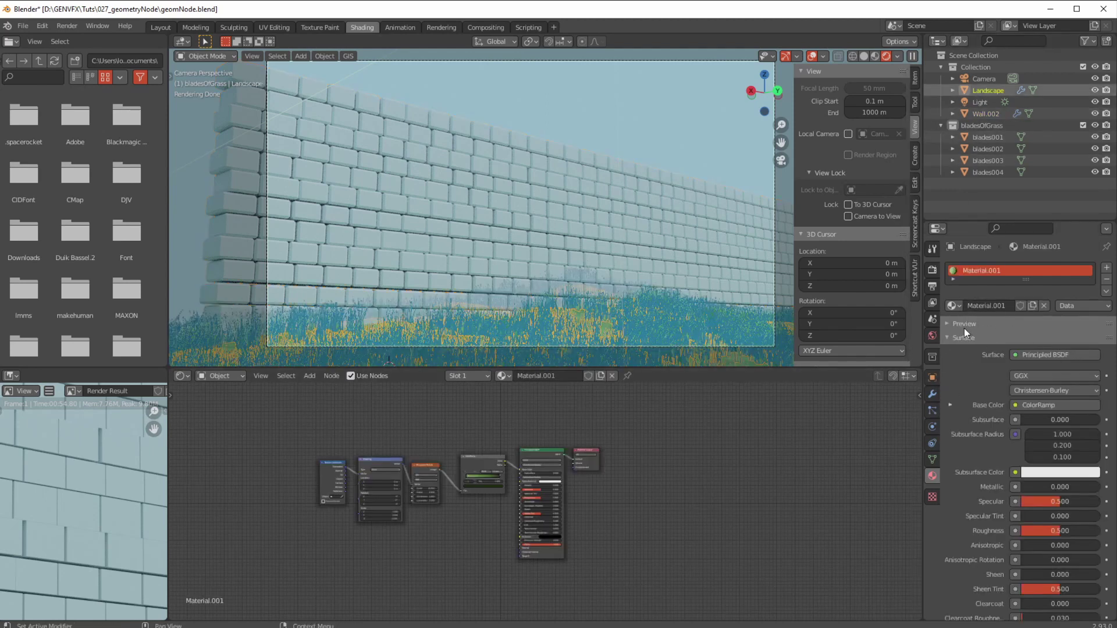
{"action": "left_click", "coordinate": [932, 411]}
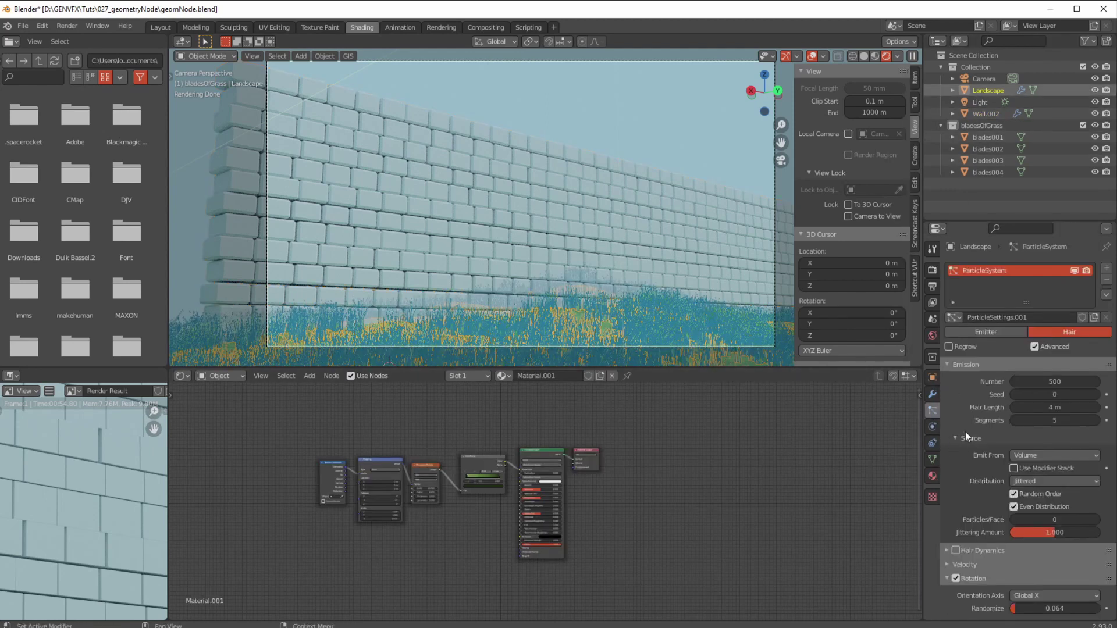
{"action": "left_click", "coordinate": [1086, 271]}
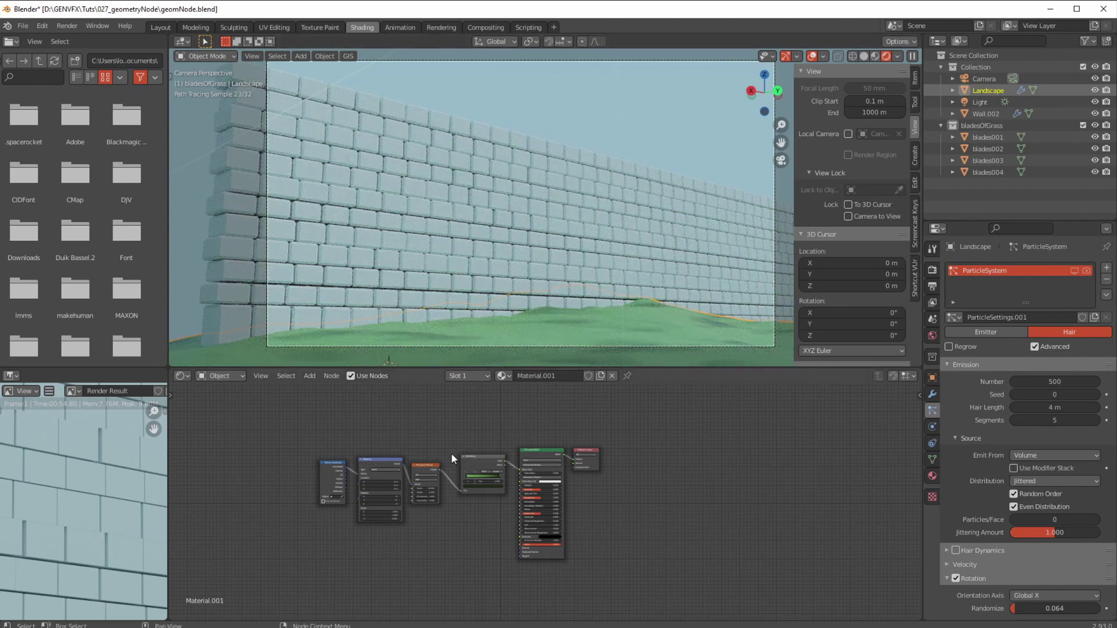
- Create a new material for the Wall.002 brick wall
{"action": "left_click", "coordinate": [575, 221]}
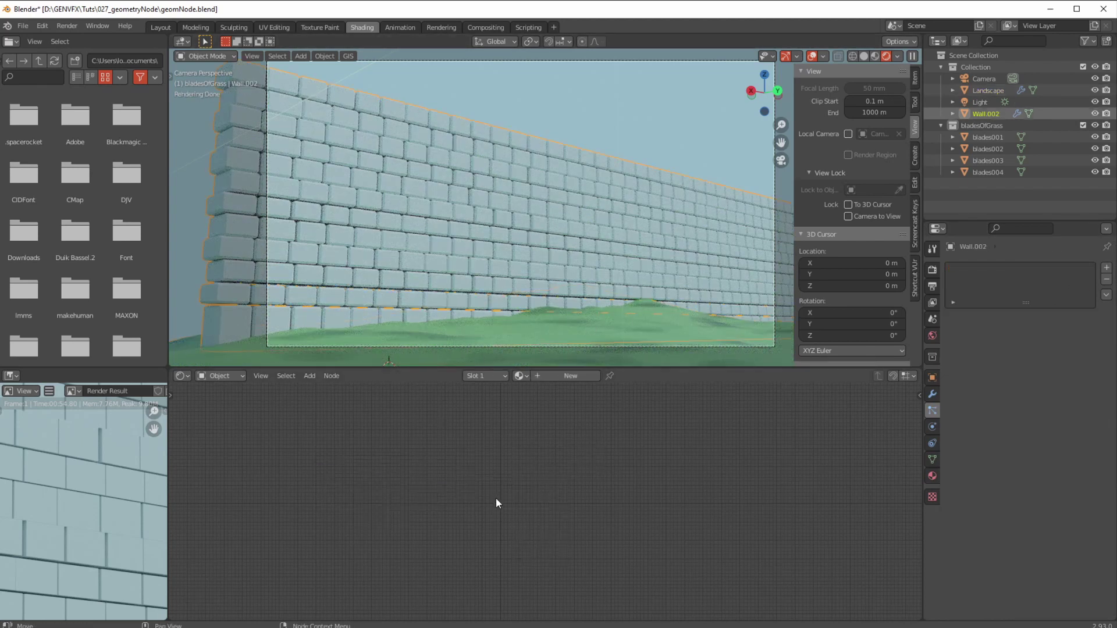
{"action": "left_click", "coordinate": [567, 379]}
{"action": "scroll", "coordinate": [462, 532], "scroll_direction": "up", "scroll_amount": 4}
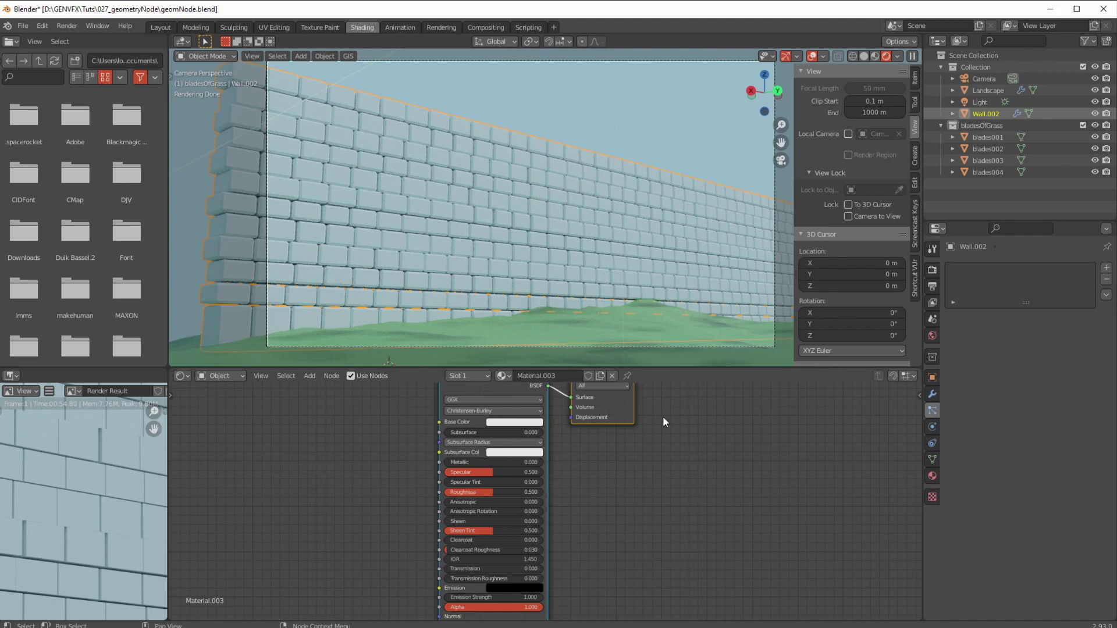
- Darken the wall material's Base Color to a near-black grey with a value of about 0.014
{"action": "middle_click_drag", "start_coordinate": [496, 556], "coordinate": [497, 494], "text": "ctrl"}
{"action": "scroll", "coordinate": [510, 277], "scroll_direction": "up", "scroll_amount": 3}
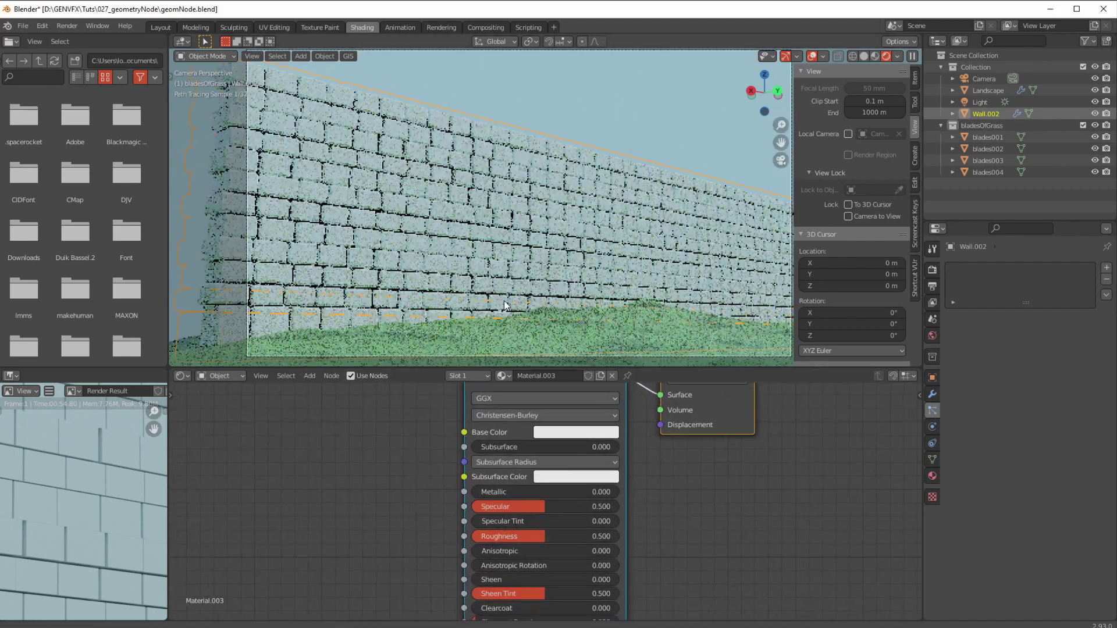
{"action": "left_click", "coordinate": [565, 433]}
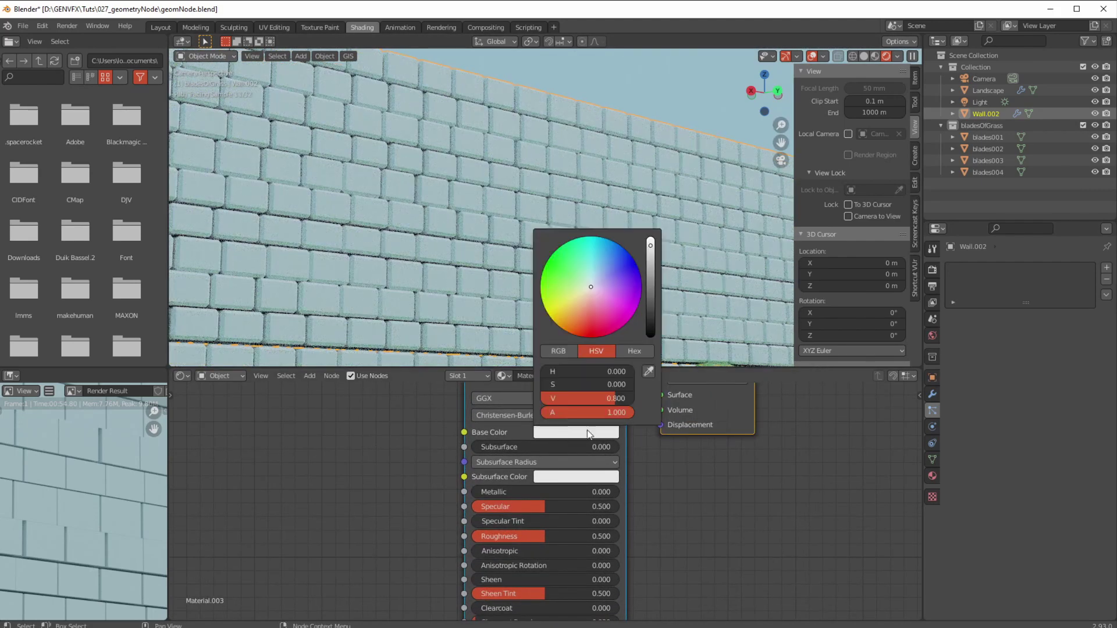
{"action": "left_click_drag", "start_coordinate": [651, 308], "coordinate": [650, 325]}
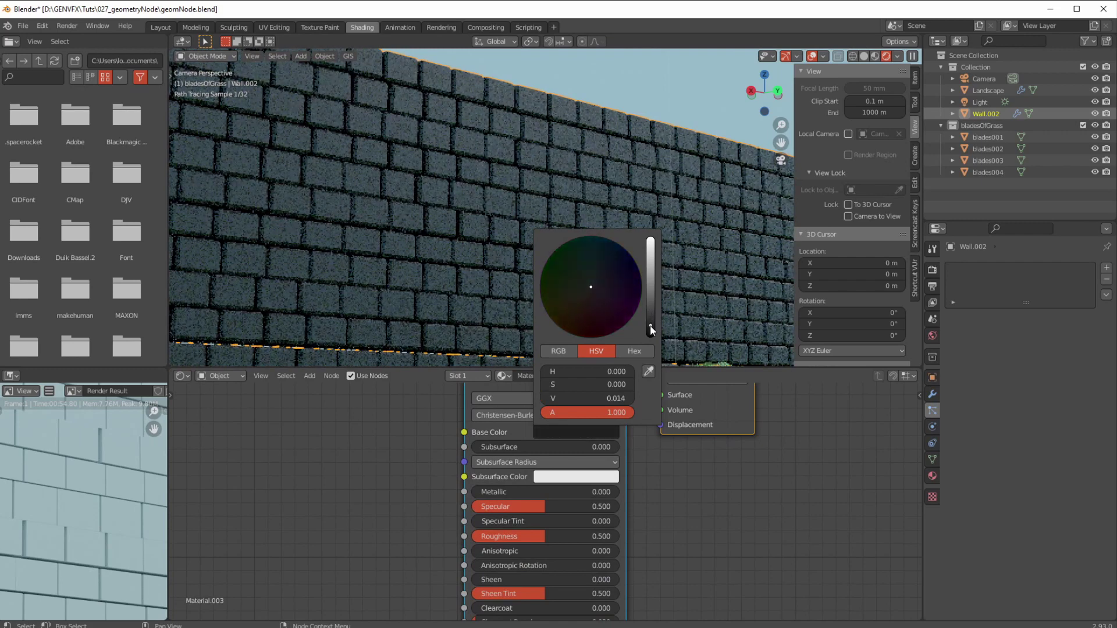
{"action": "left_click", "coordinate": [355, 478]}
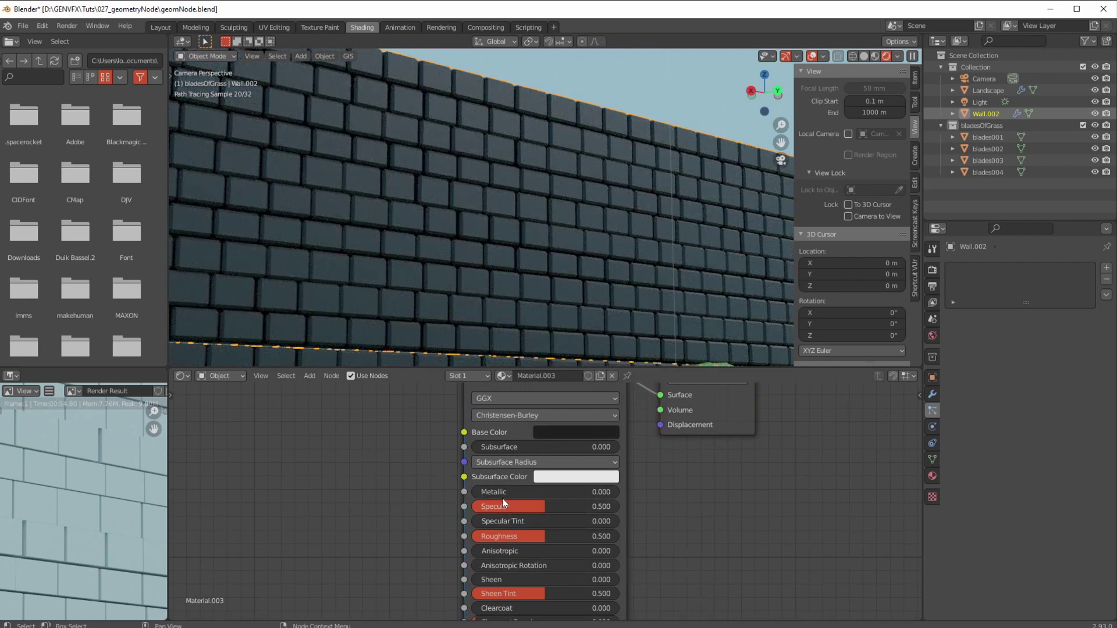
- Set the wall material's Metallic to about 0.086, Specular to about 0.559 and Roughness to about 0.918
{"action": "mouse_move", "coordinate": [501, 496]}
{"action": "left_mouse_down"}
{"action": "mouse_move", "coordinate": [501, 510]}
{"action": "mouse_move", "coordinate": [577, 510]}
{"action": "mouse_move", "coordinate": [549, 509]}
{"action": "mouse_move", "coordinate": [549, 536]}
{"action": "mouse_move", "coordinate": [603, 541]}
{"action": "left_mouse_up"}
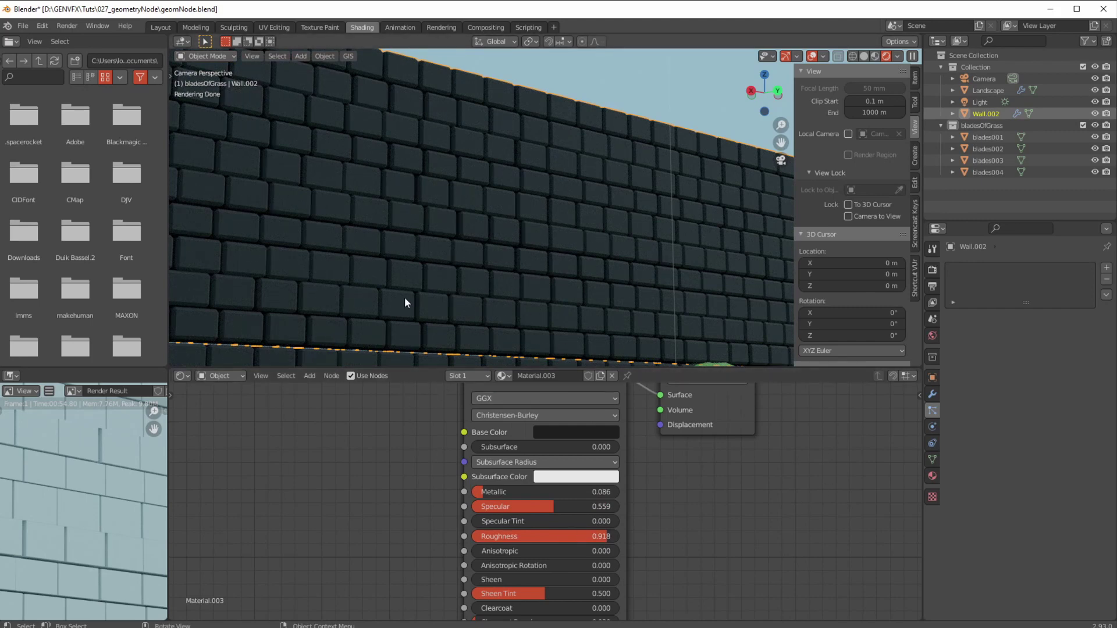
{"action": "scroll", "coordinate": [448, 300], "scroll_direction": "down", "scroll_amount": 2}
{"action": "middle_click_drag", "start_coordinate": [451, 295], "coordinate": [436, 300], "text": "shift"}
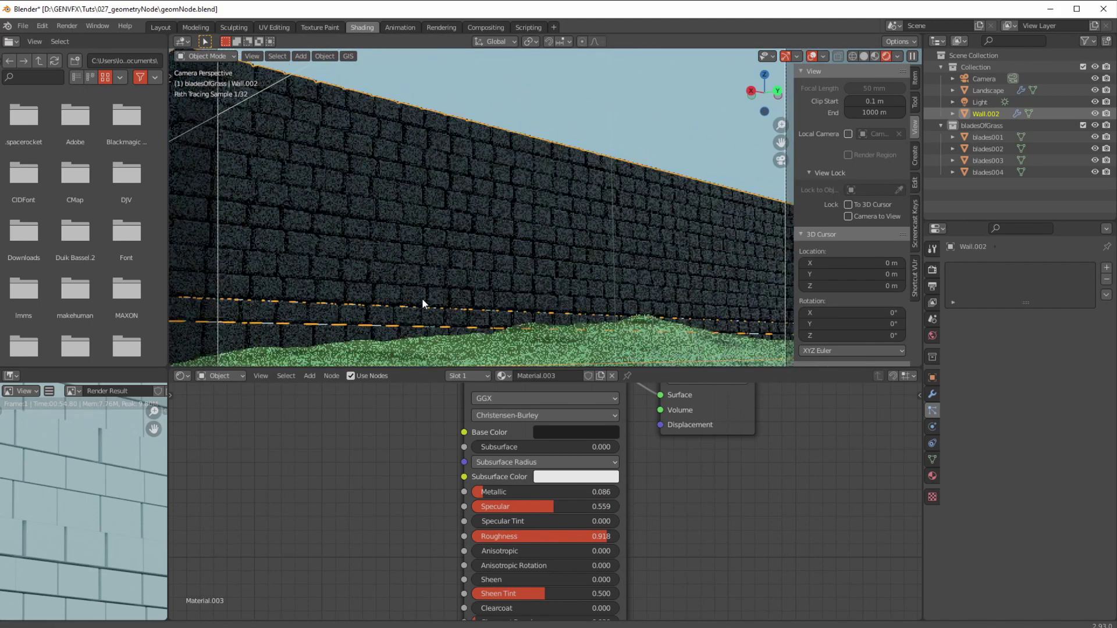
- Move the Material Output node farther away from the Principled BSDF node
{"action": "mouse_move", "coordinate": [405, 495]}
{"action": "middle_mouse_down", "text": "ctrl"}
{"action": "mouse_move", "coordinate": [362, 501]}
{"action": "mouse_move", "coordinate": [412, 525]}
{"action": "mouse_move", "coordinate": [401, 496]}
{"action": "middle_mouse_up", "text": "ctrl"}
{"action": "scroll", "coordinate": [401, 496], "scroll_direction": "down", "scroll_amount": 1}
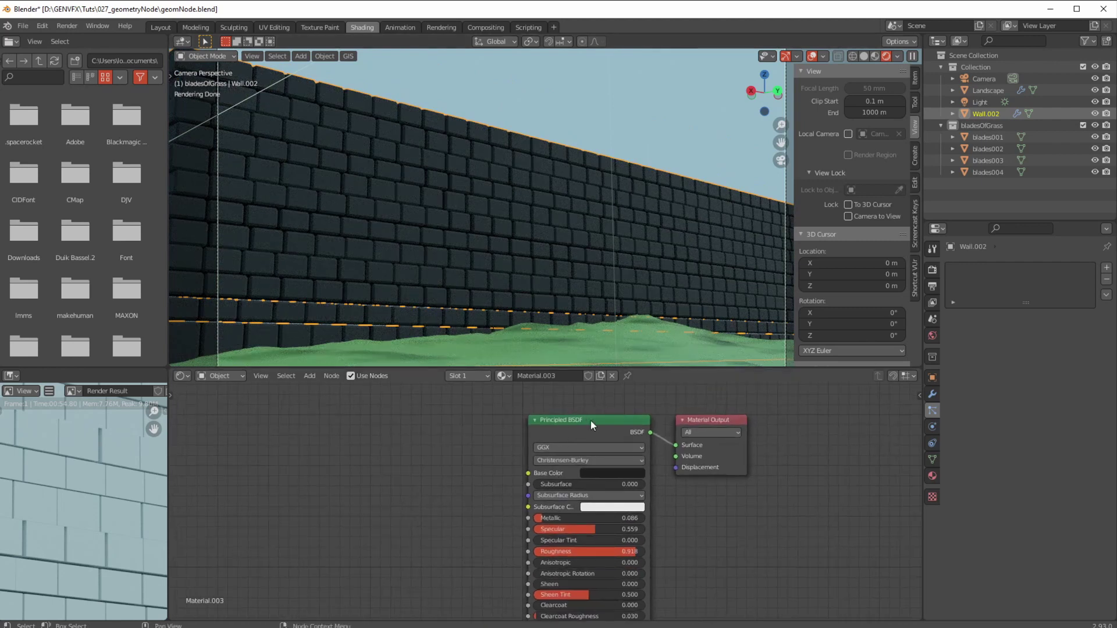
{"action": "left_click_drag", "start_coordinate": [591, 420], "coordinate": [732, 415]}
{"action": "scroll", "coordinate": [432, 456], "scroll_direction": "down", "scroll_amount": 1}
- Add a Geometry input node to the left of the Principled BSDF node
{"action": "left_click", "coordinate": [310, 376]}
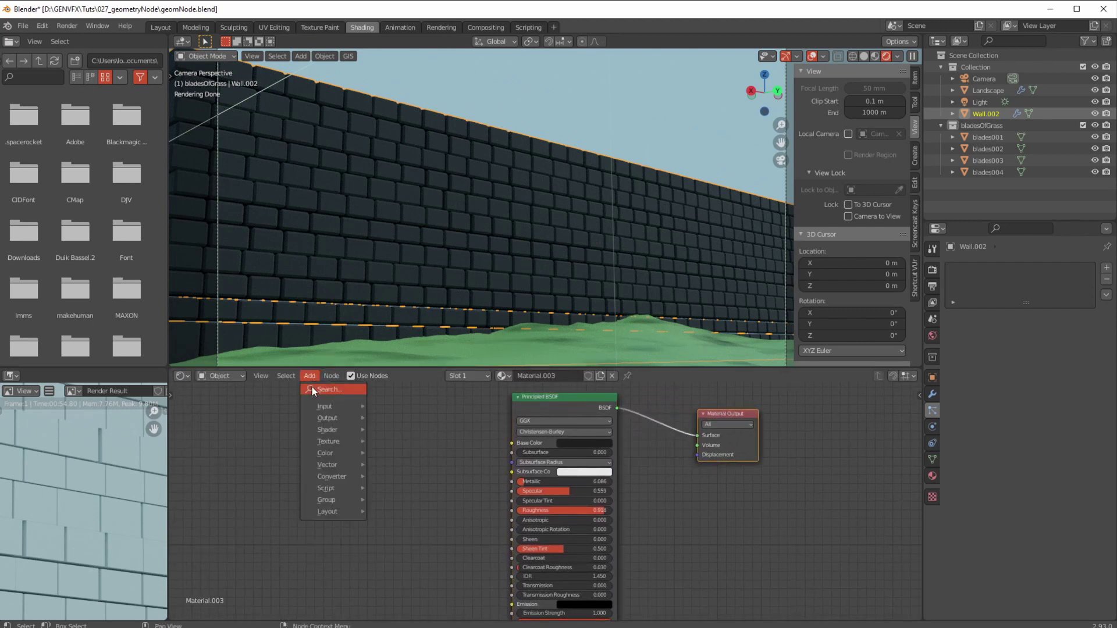
{"action": "mouse_move", "coordinate": [332, 407]}
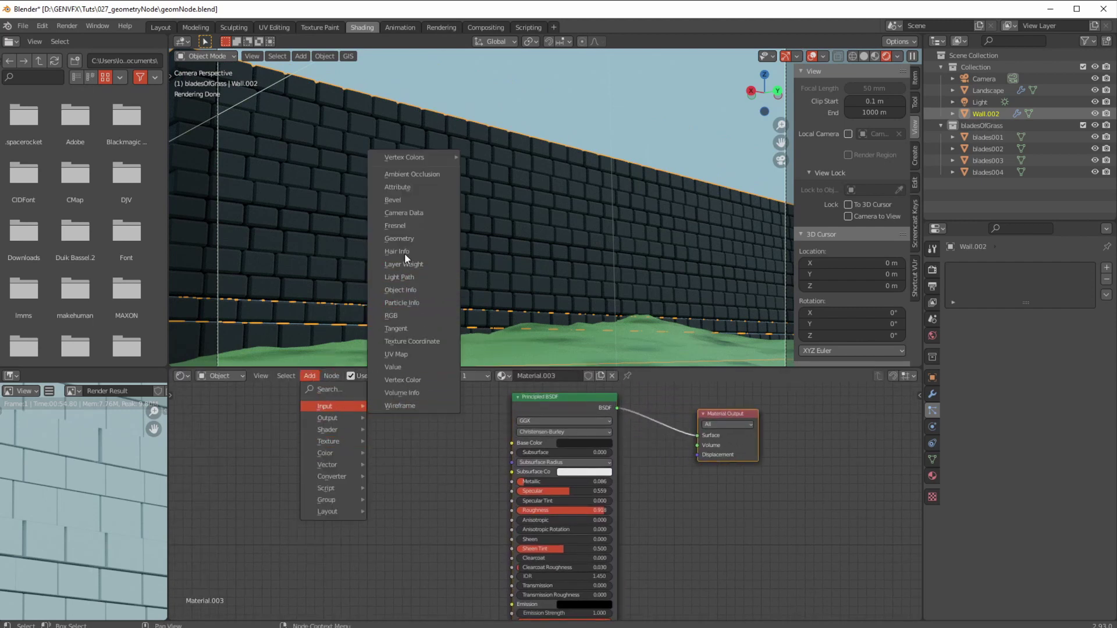
{"action": "left_click", "coordinate": [400, 239]}
{"action": "left_click", "coordinate": [326, 419]}
{"action": "scroll", "coordinate": [335, 435], "scroll_direction": "up", "scroll_amount": 3}
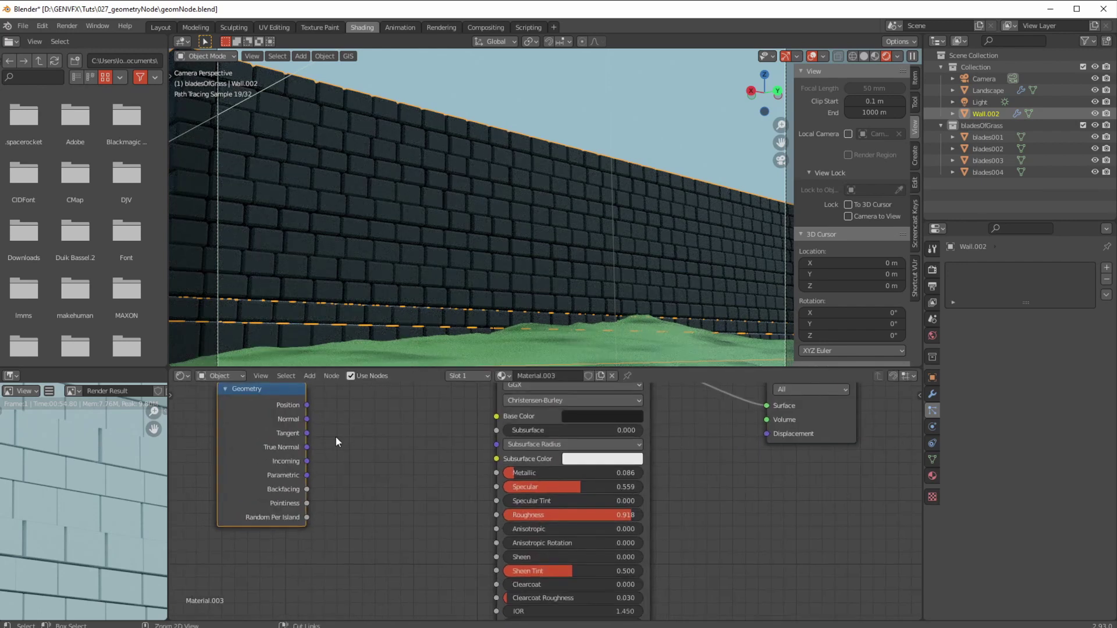
{"action": "middle_click_drag", "start_coordinate": [419, 479], "coordinate": [429, 479]}
{"action": "left_click_drag", "start_coordinate": [367, 431], "coordinate": [345, 429]}
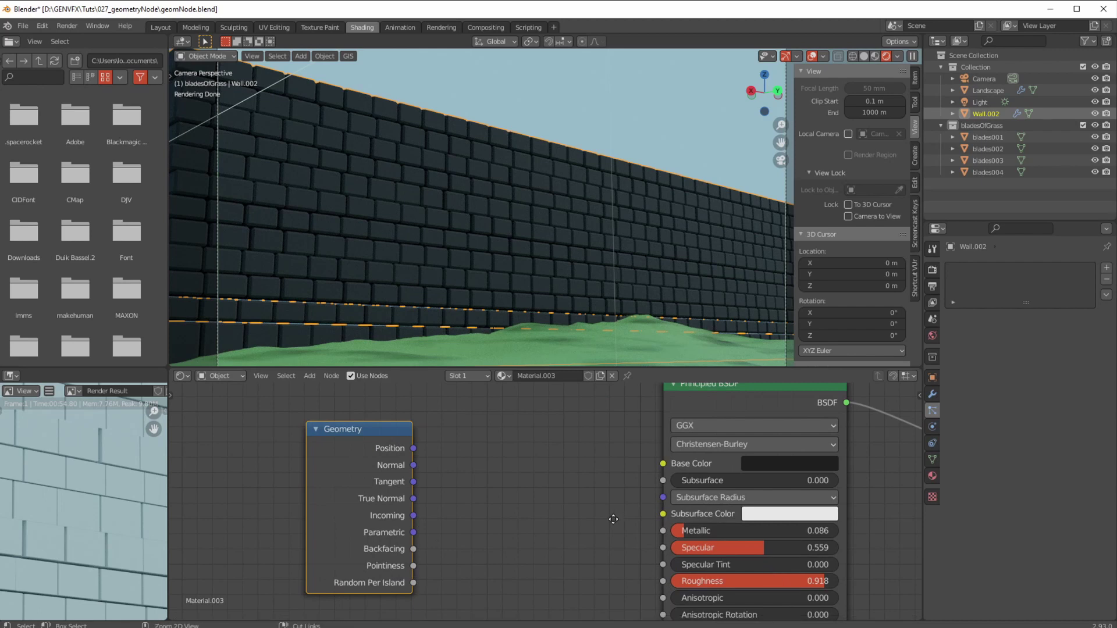
- Move the Geometry node farther from the Principled BSDF to leave room for another node between them
{"action": "scroll", "coordinate": [512, 474], "scroll_direction": "down", "scroll_amount": 2}
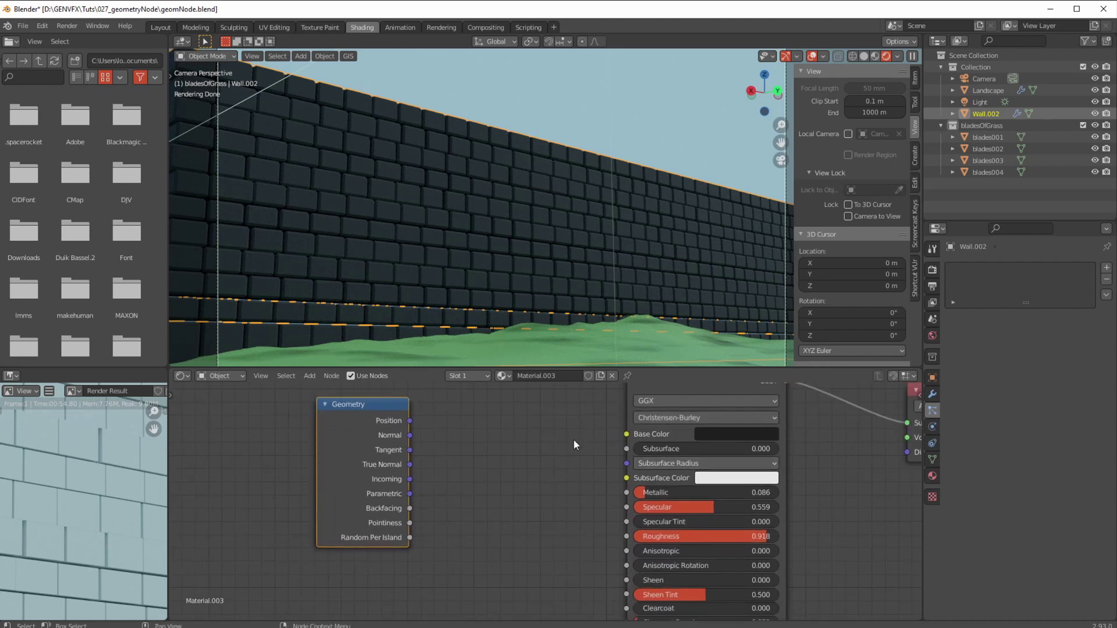
{"action": "left_click_drag", "start_coordinate": [369, 407], "coordinate": [289, 411]}
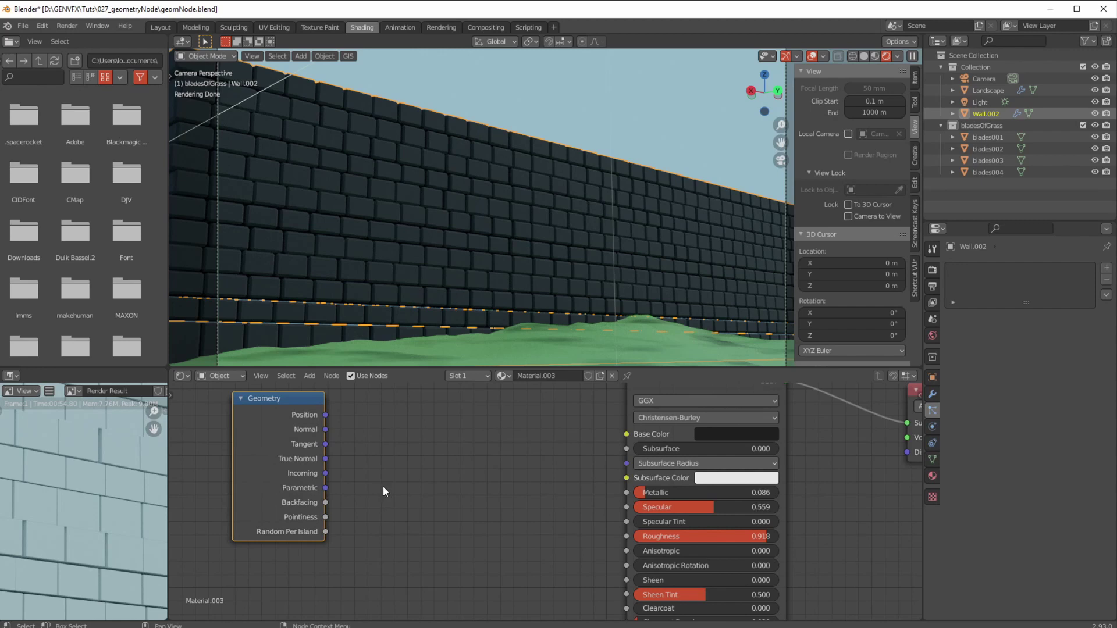
{"action": "left_click_drag", "start_coordinate": [271, 405], "coordinate": [257, 417]}
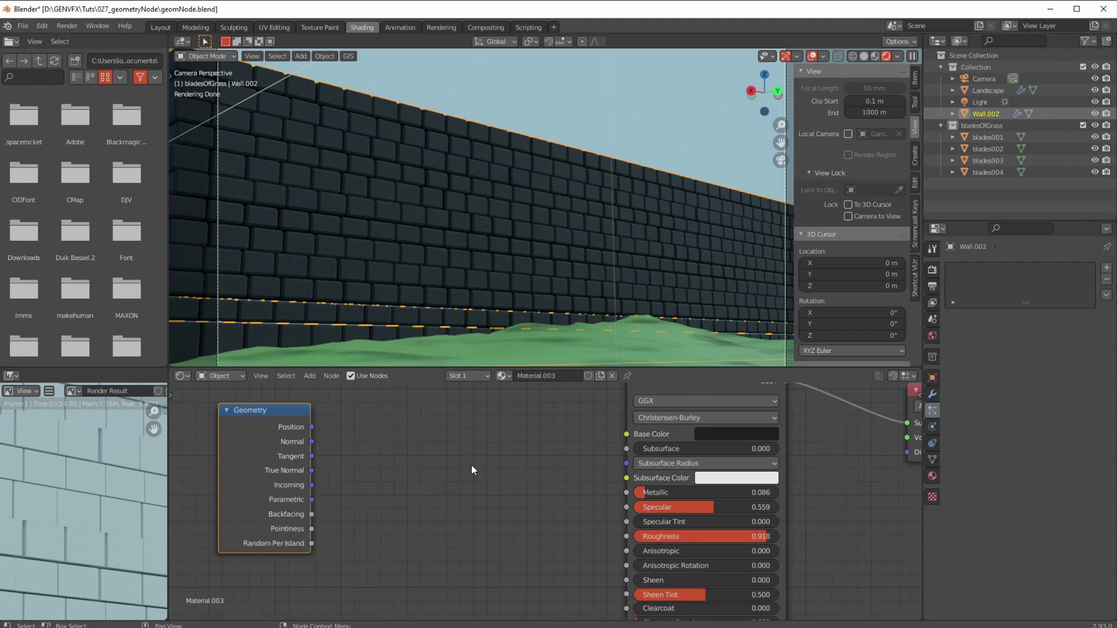
- Add a ColorRamp node between the Geometry node and the Principled BSDF
{"action": "scroll", "coordinate": [471, 466], "scroll_direction": "down", "scroll_amount": 2}
{"action": "left_click", "coordinate": [309, 376]}
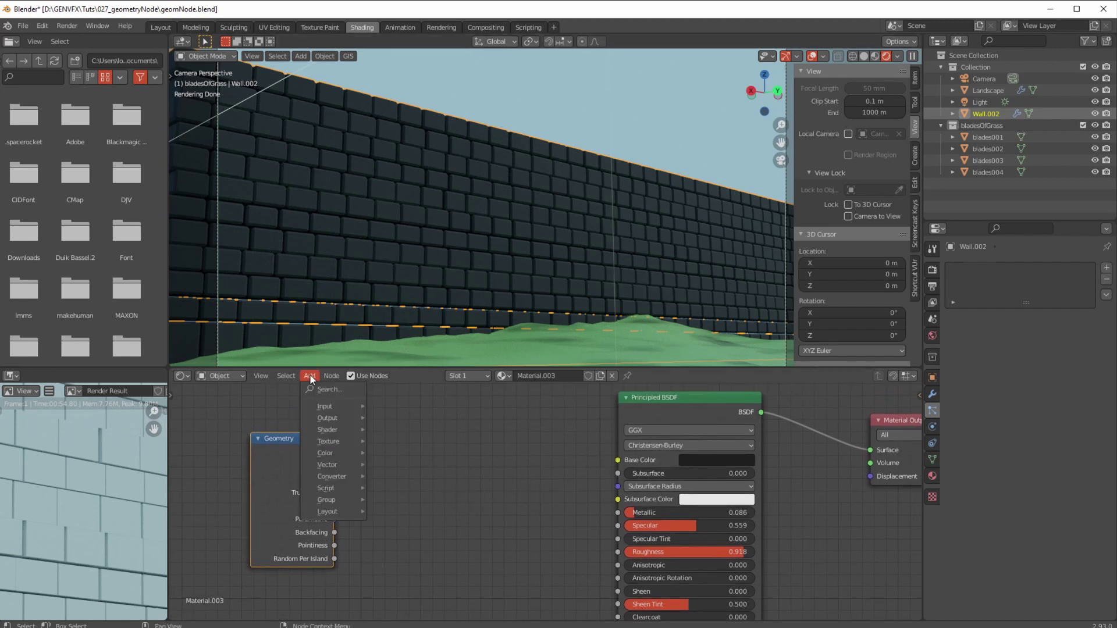
{"action": "mouse_move", "coordinate": [340, 452]}
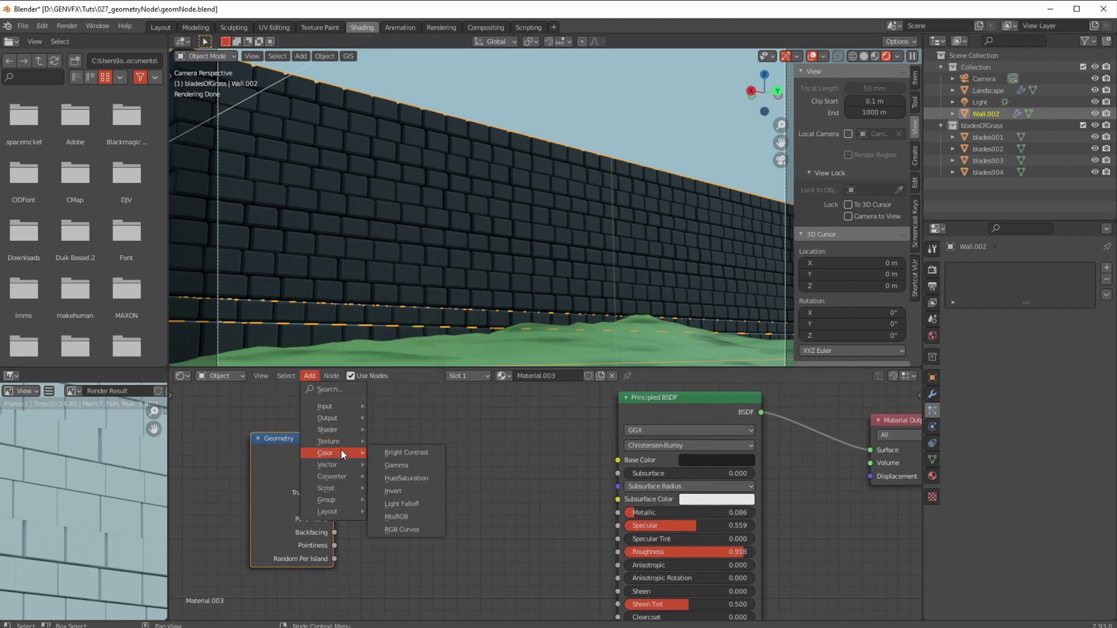
{"action": "mouse_move", "coordinate": [340, 475]}
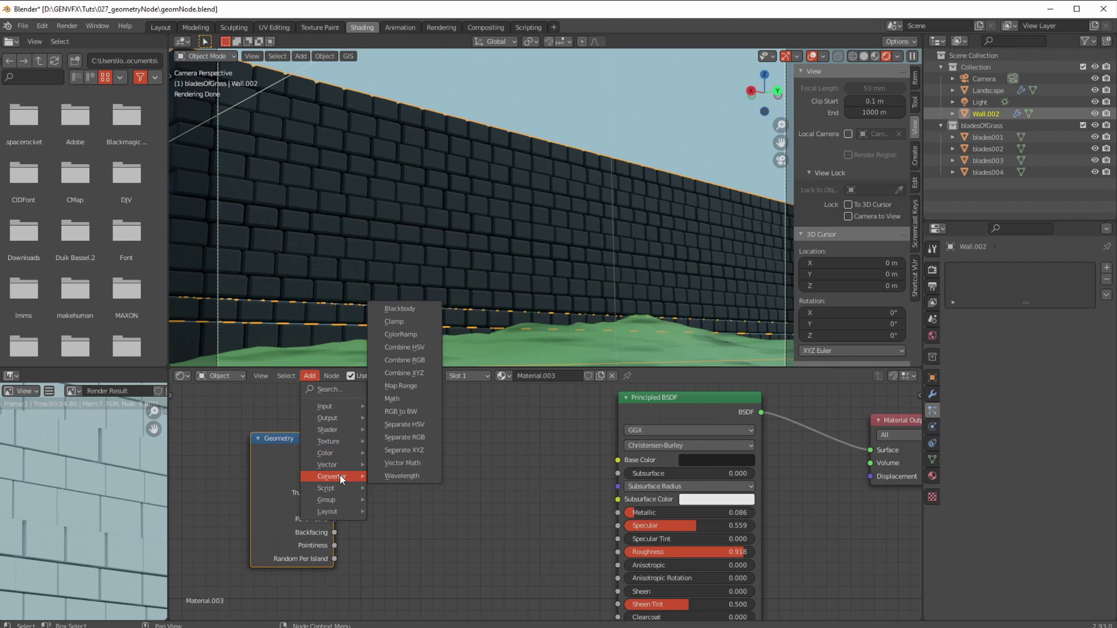
{"action": "left_click", "coordinate": [400, 334]}
{"action": "left_click", "coordinate": [393, 443]}
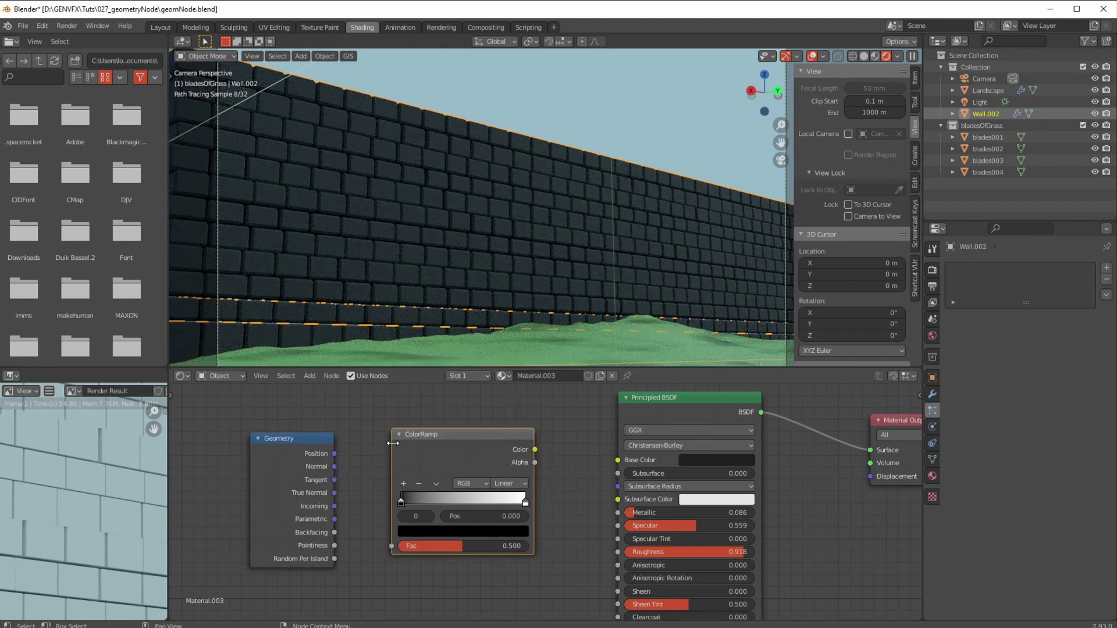
- Connect Geometry's Random Per Island output to the ColorRamp's Fac, and the ColorRamp's Color to the Principled BSDF's Base Color
{"action": "left_click_drag", "start_coordinate": [334, 559], "coordinate": [392, 546]}
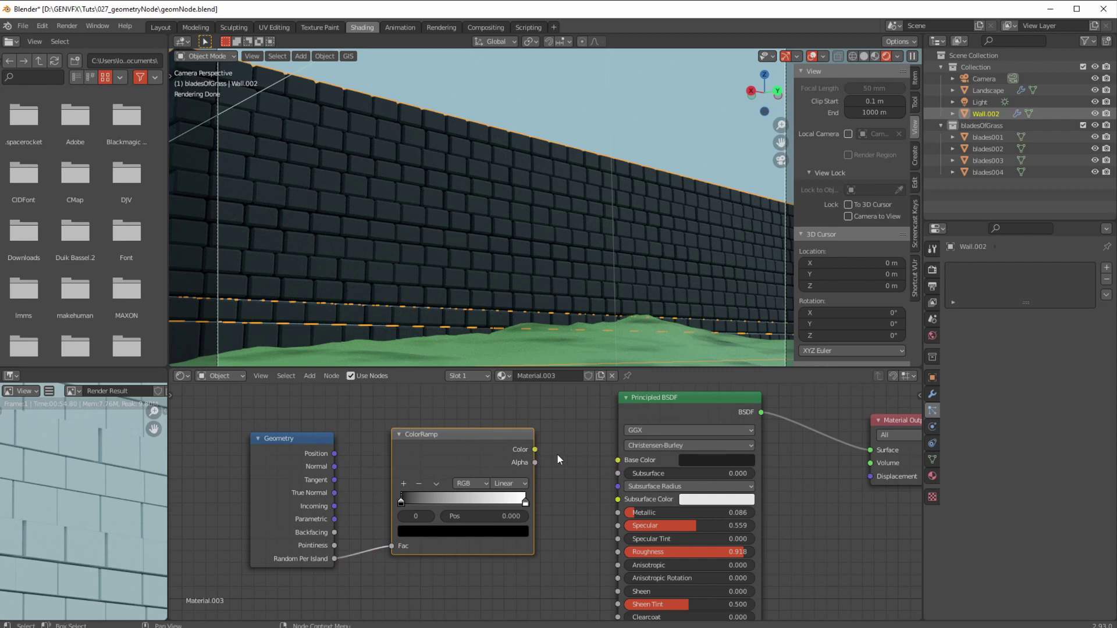
{"action": "left_click_drag", "start_coordinate": [535, 449], "coordinate": [618, 460]}
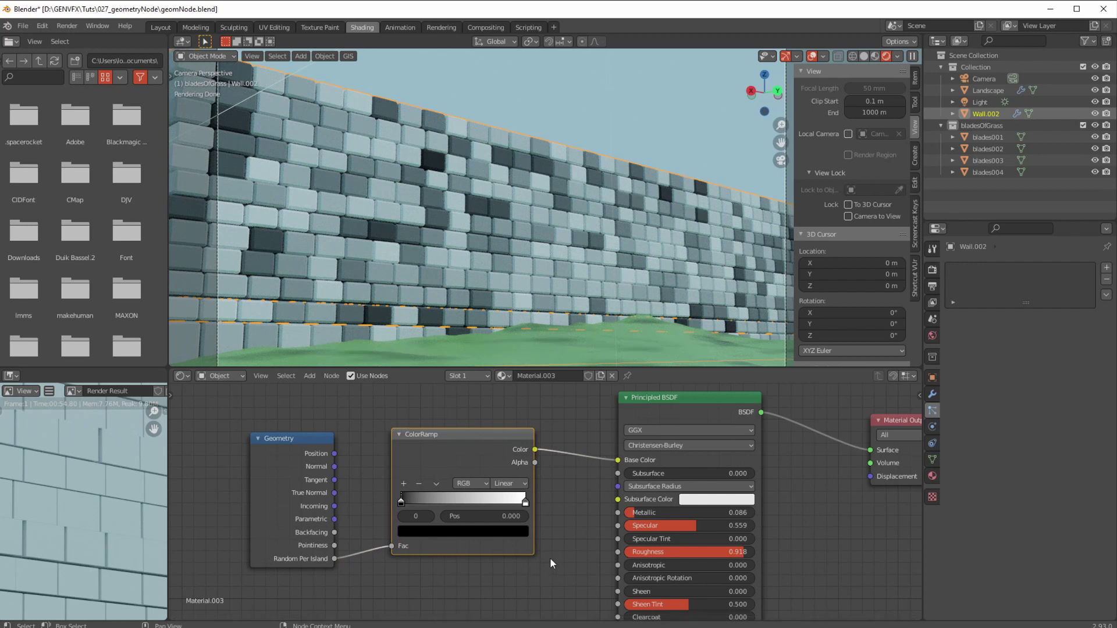
{"action": "scroll", "coordinate": [550, 556], "scroll_direction": "down", "scroll_amount": 3}
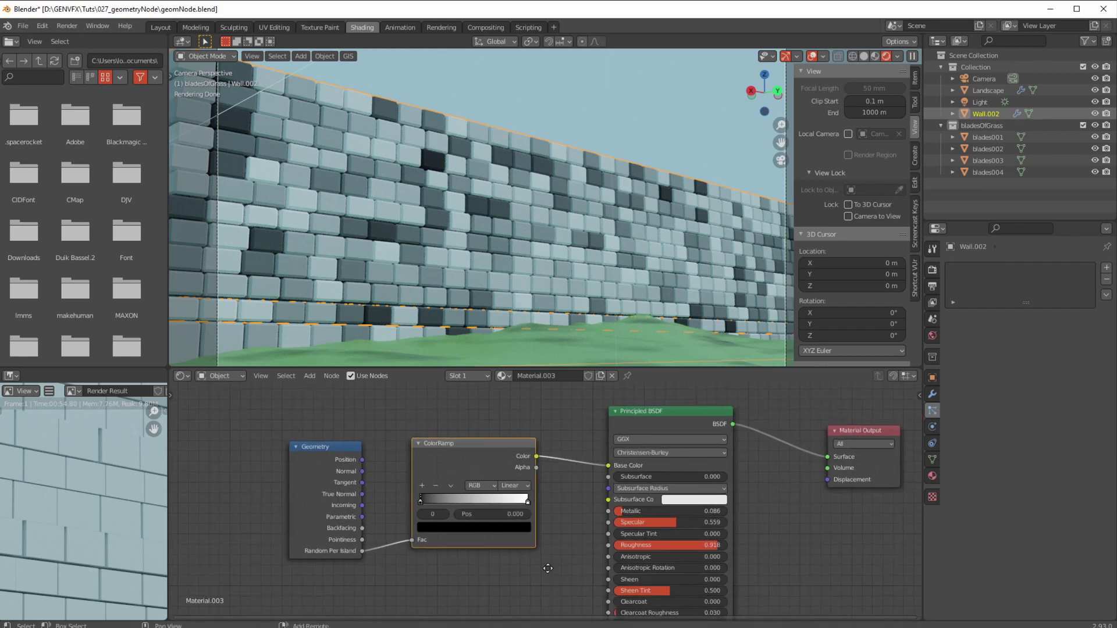
{"action": "mouse_move", "coordinate": [544, 556]}
{"action": "middle_mouse_down", "text": "ctrl"}
{"action": "mouse_move", "coordinate": [543, 547]}
{"action": "mouse_move", "coordinate": [543, 570]}
{"action": "mouse_move", "coordinate": [553, 528]}
{"action": "mouse_move", "coordinate": [556, 557]}
{"action": "mouse_move", "coordinate": [556, 538]}
{"action": "middle_mouse_up", "text": "ctrl"}
- Rearrange the Geometry and ColorRamp nodes with more space before the Principled BSDF
{"action": "left_click_drag", "start_coordinate": [277, 446], "coordinate": [242, 437]}
{"action": "left_click_drag", "start_coordinate": [382, 434], "coordinate": [353, 436]}
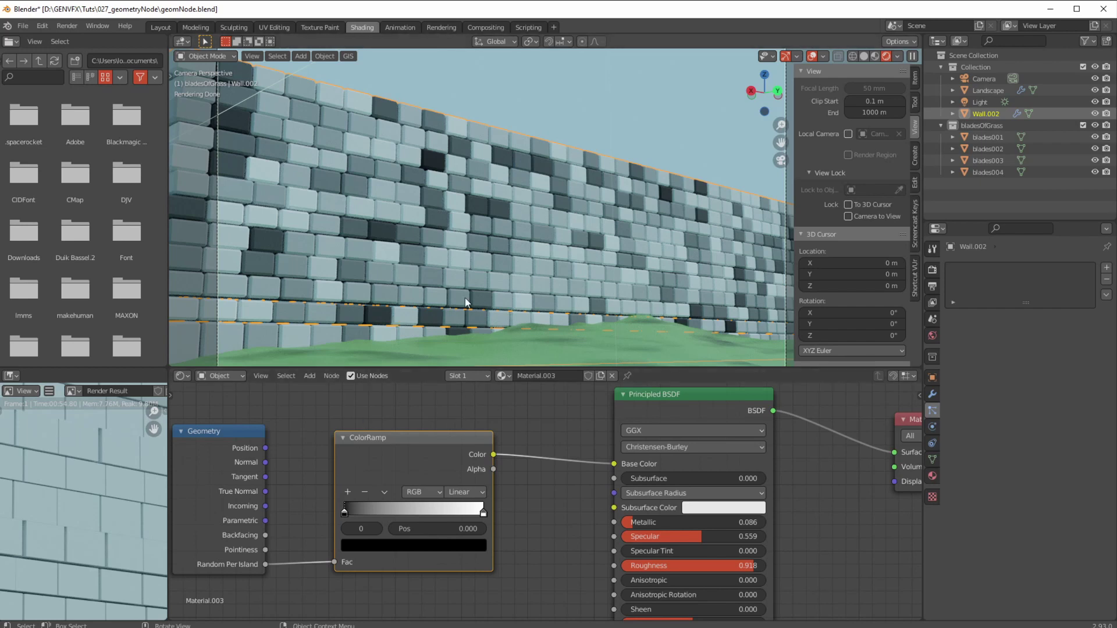
{"action": "left_click_drag", "start_coordinate": [406, 436], "coordinate": [418, 415]}
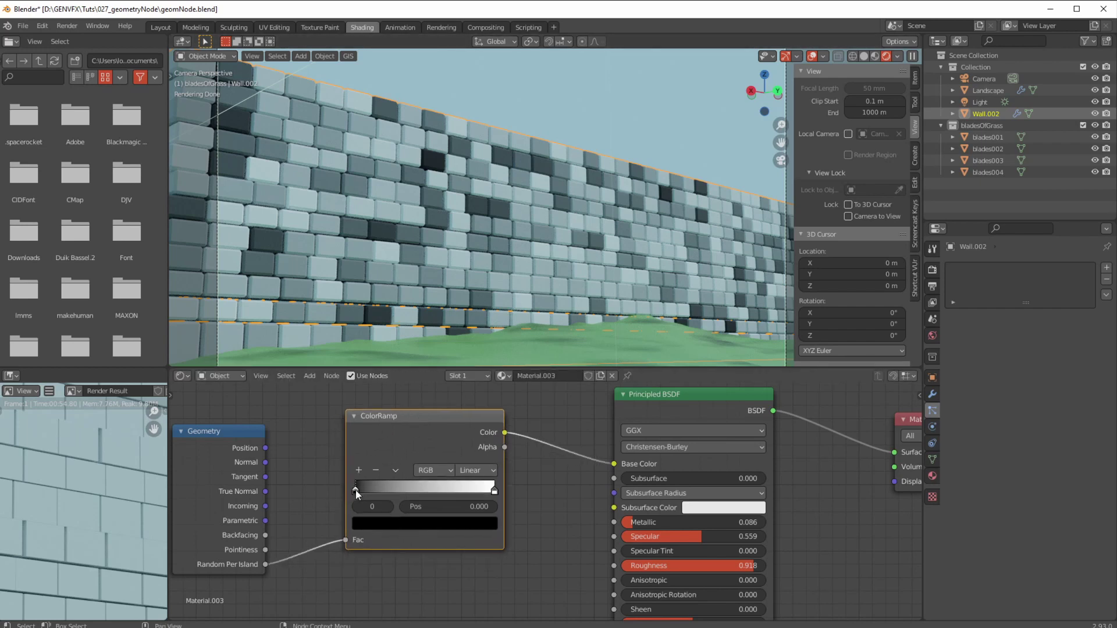
- Change the ColorRamp's black stop to a very dark brown with hue 0.103, saturation 0.392 and value 0.029
{"action": "left_click_drag", "start_coordinate": [355, 490], "coordinate": [357, 490]}
{"action": "key", "text": "ctrl+z"}
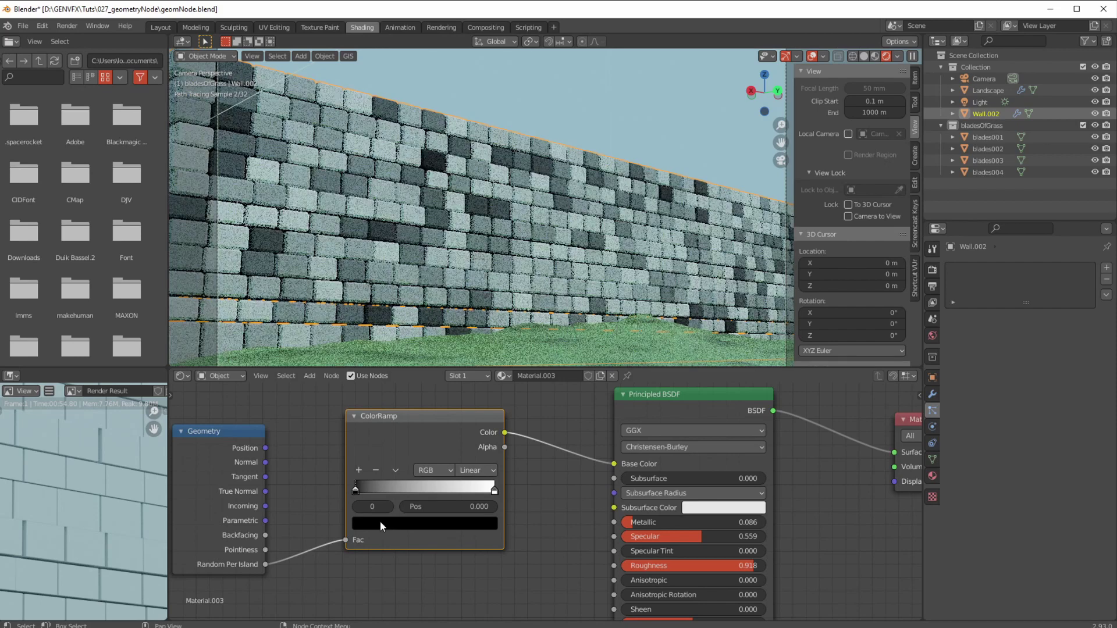
{"action": "left_click", "coordinate": [380, 522]}
{"action": "left_click", "coordinate": [401, 526]}
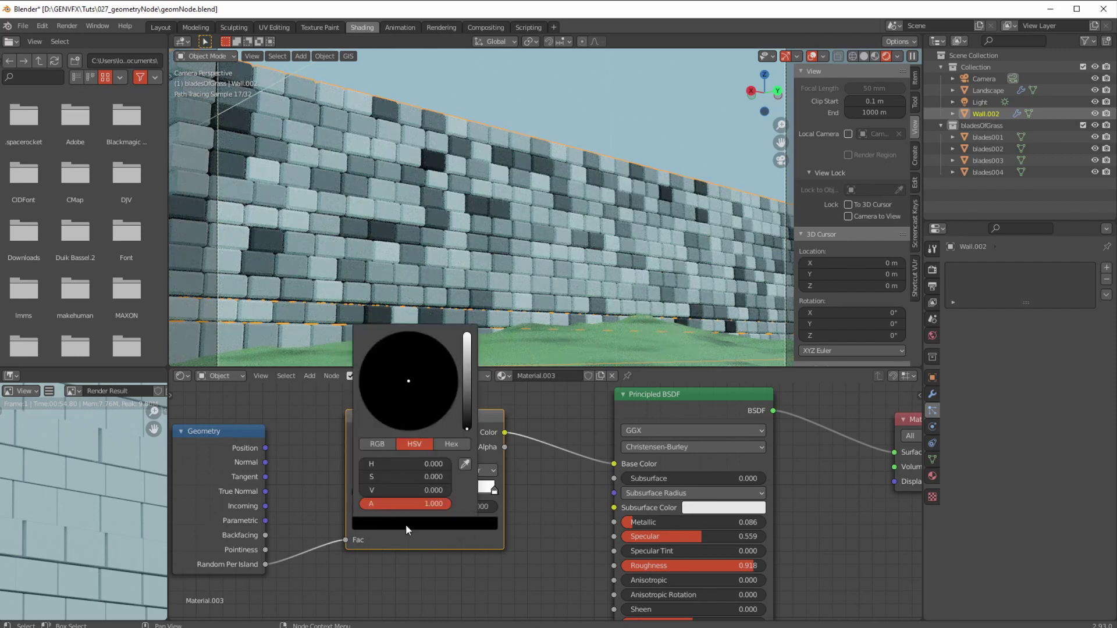
{"action": "left_click_drag", "start_coordinate": [466, 428], "coordinate": [466, 426]}
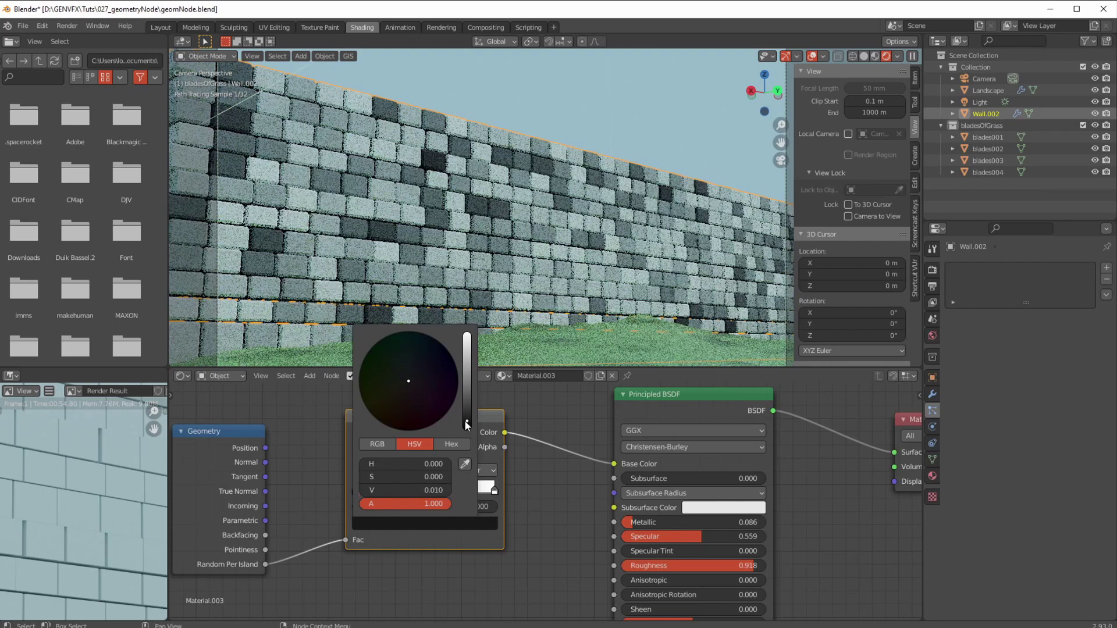
{"action": "left_click_drag", "start_coordinate": [467, 426], "coordinate": [467, 418]}
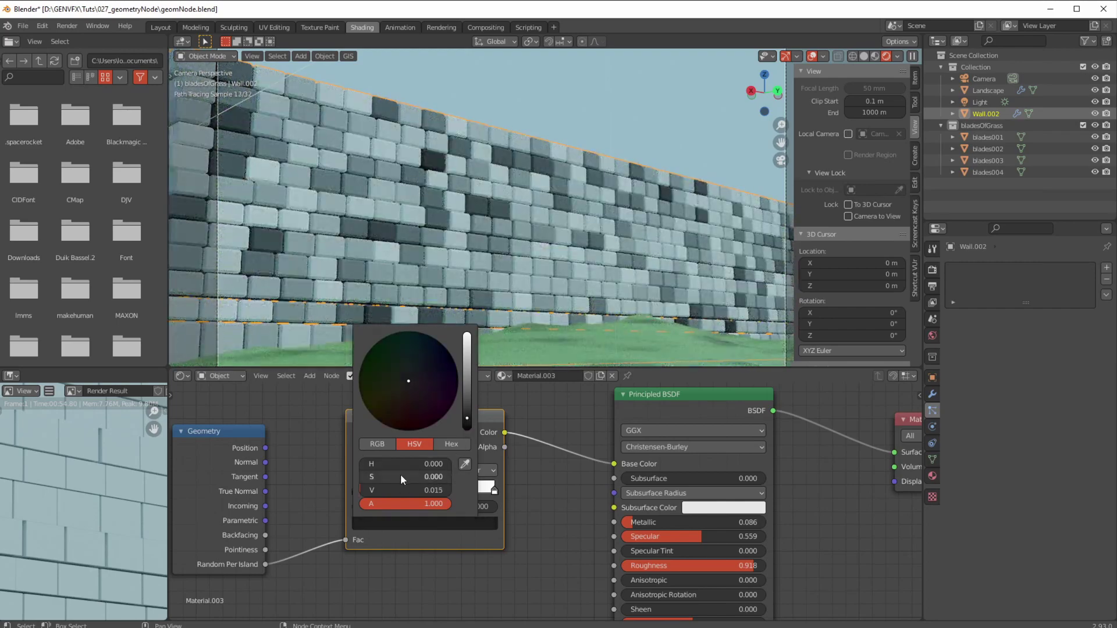
{"action": "mouse_move", "coordinate": [381, 463]}
{"action": "left_mouse_down"}
{"action": "mouse_move", "coordinate": [399, 464]}
{"action": "mouse_move", "coordinate": [385, 474]}
{"action": "mouse_move", "coordinate": [398, 479]}
{"action": "mouse_move", "coordinate": [382, 466]}
{"action": "mouse_move", "coordinate": [389, 478]}
{"action": "left_mouse_up"}
{"action": "left_click", "coordinate": [401, 393]}
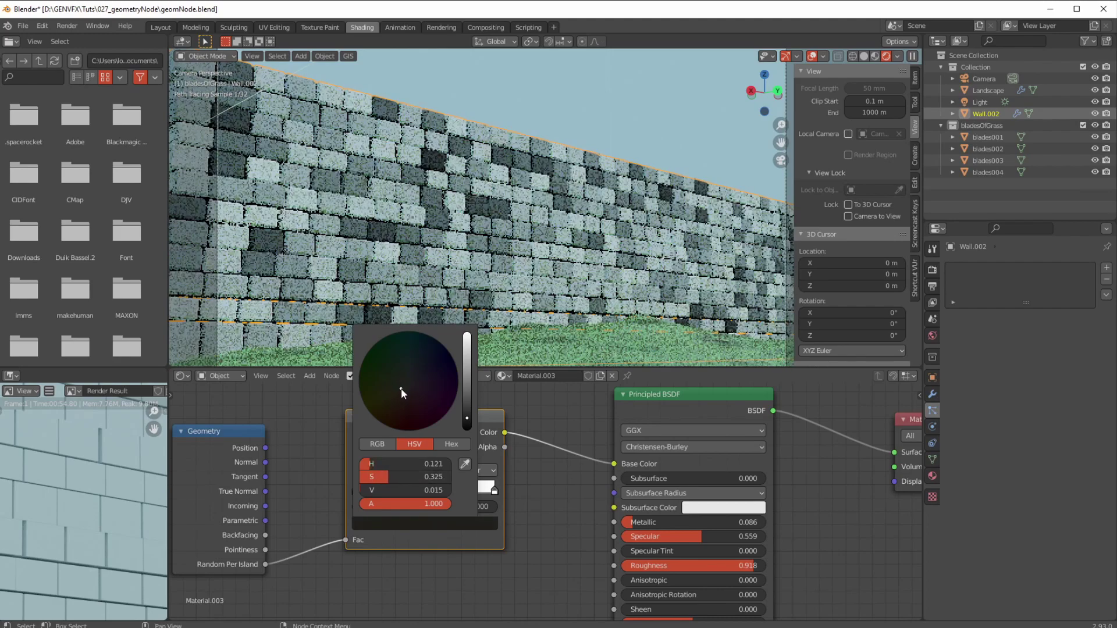
{"action": "left_click_drag", "start_coordinate": [464, 417], "coordinate": [467, 416]}
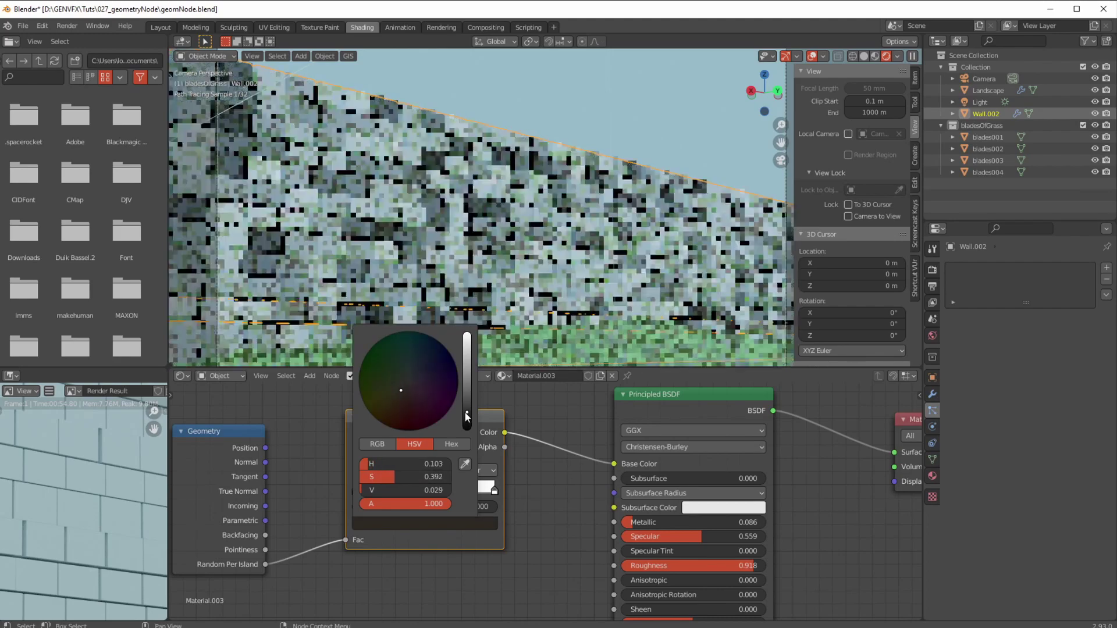
- Change the ColorRamp's white stop to a dark reddish brown with hue 0.024 and saturation 0.295
{"action": "left_click", "coordinate": [495, 491]}
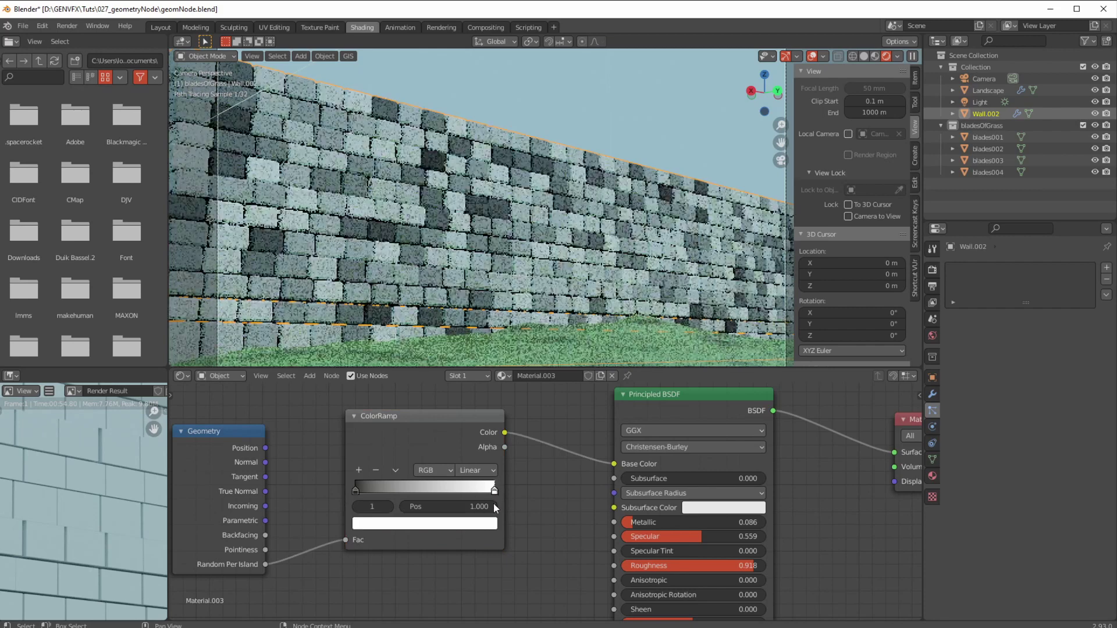
{"action": "left_click", "coordinate": [486, 526]}
{"action": "left_click", "coordinate": [407, 383]}
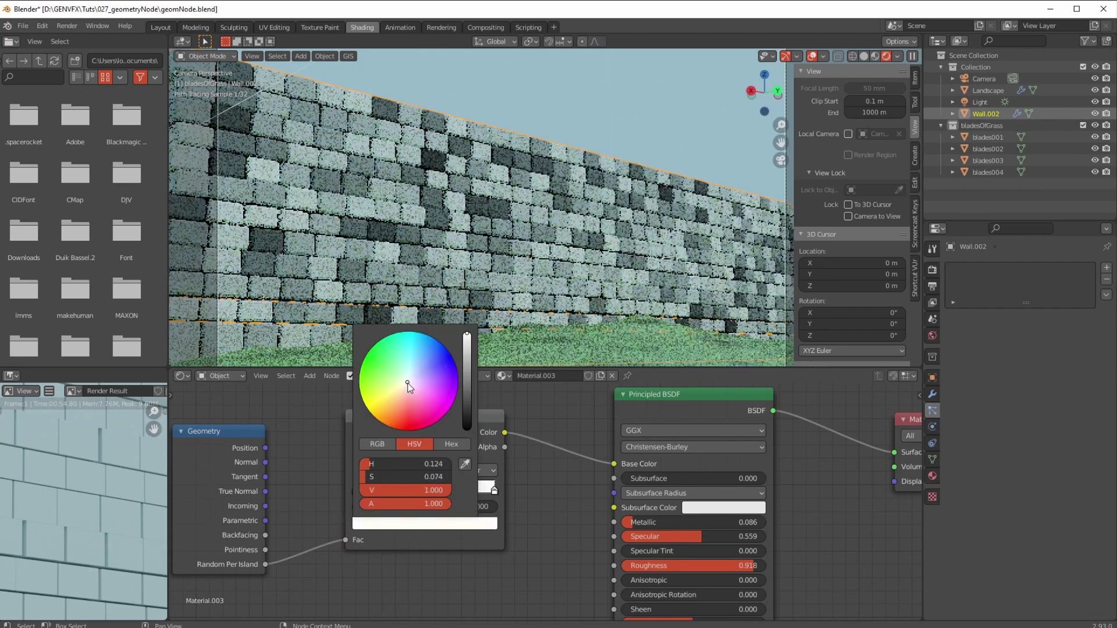
{"action": "left_click", "coordinate": [407, 388]}
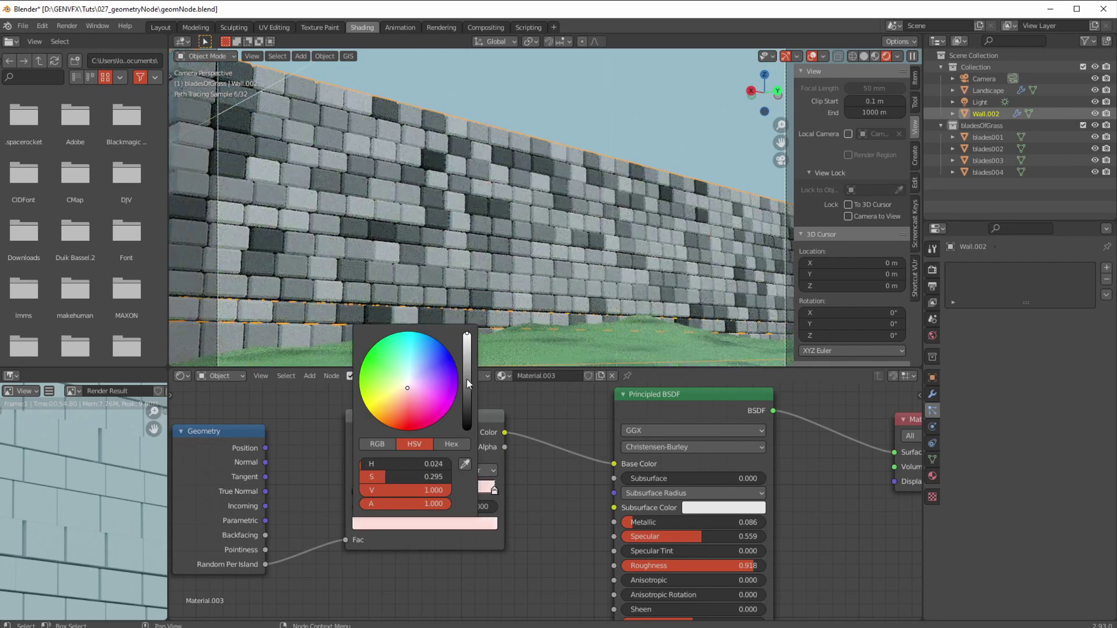
{"action": "left_click_drag", "start_coordinate": [467, 379], "coordinate": [466, 400]}
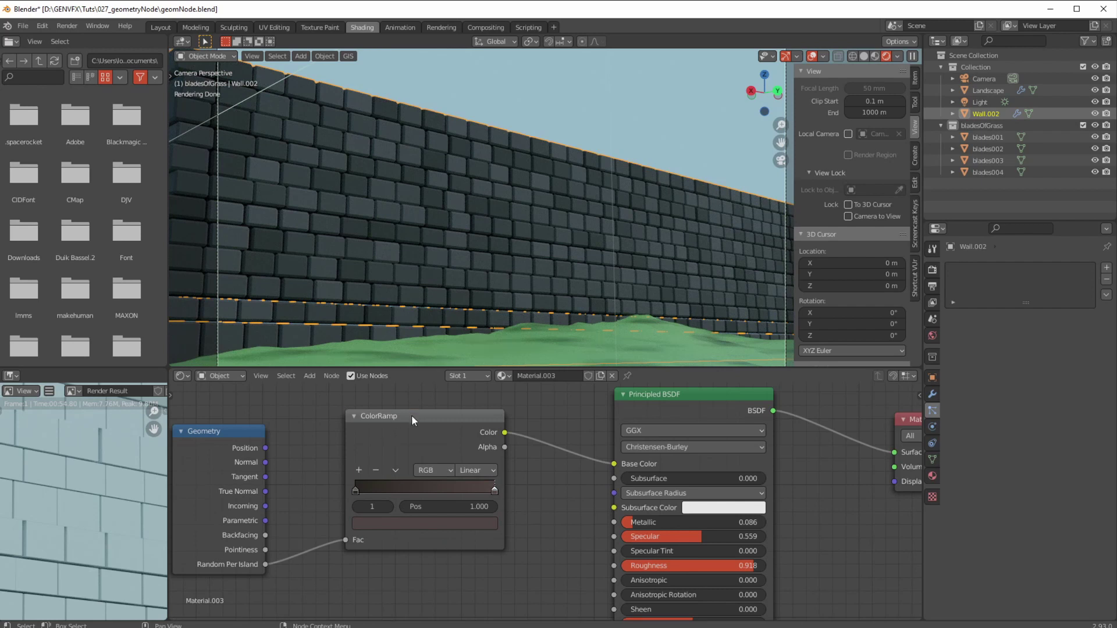
- Reposition the Geometry and ColorRamp nodes to tidy the chain ahead of the Principled BSDF
{"action": "left_click_drag", "start_coordinate": [412, 420], "coordinate": [427, 457]}
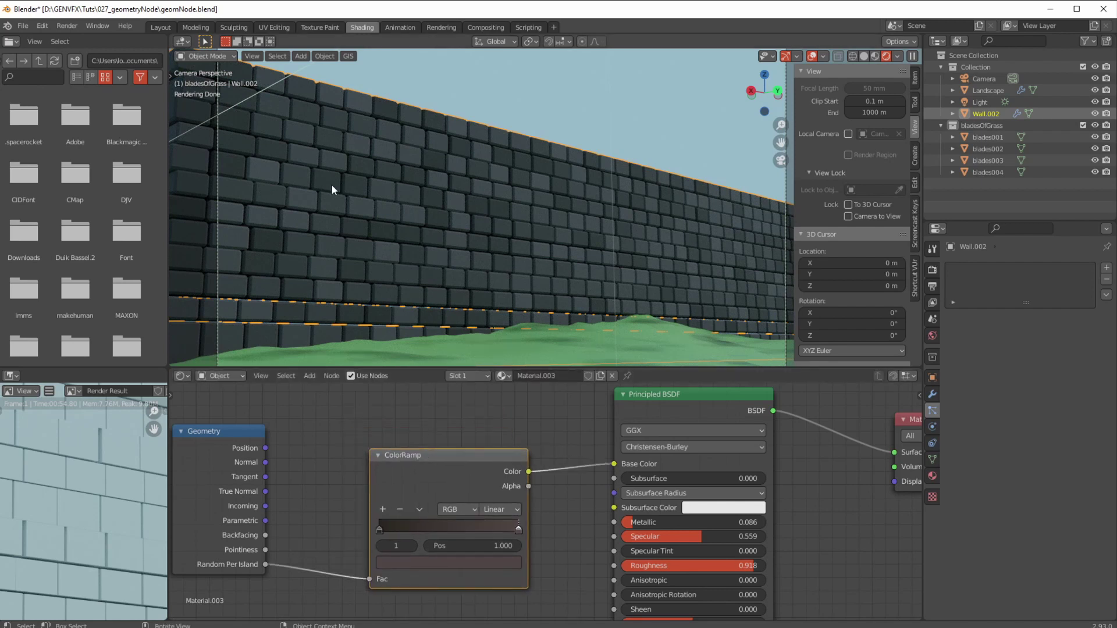
{"action": "scroll", "coordinate": [368, 442], "scroll_direction": "down", "scroll_amount": 2}
{"action": "left_click", "coordinate": [263, 407]}
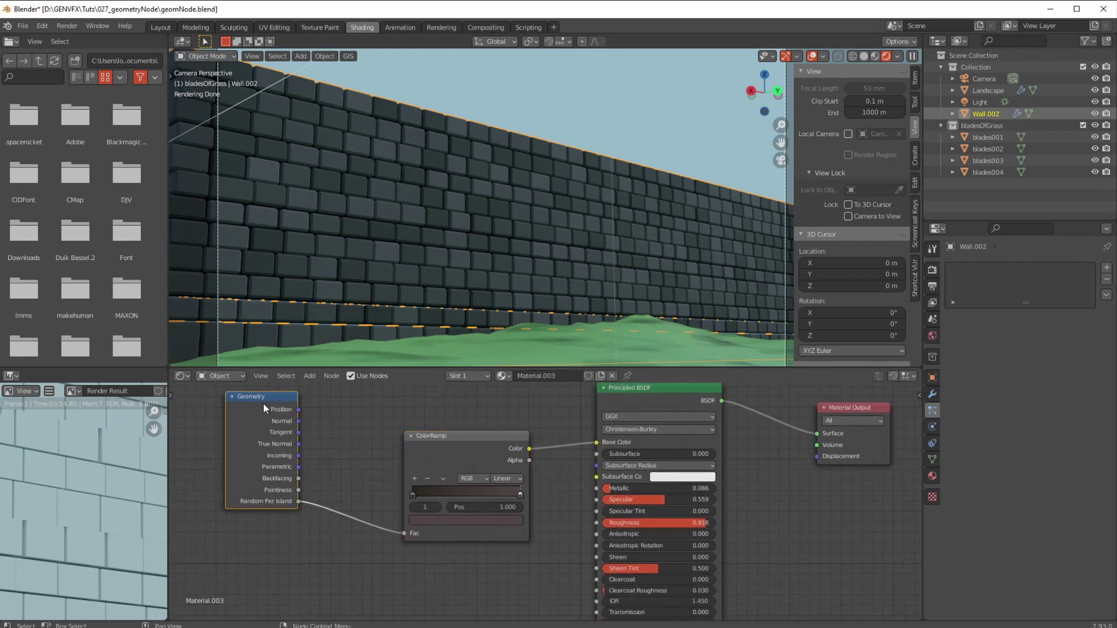
{"action": "left_click_drag", "start_coordinate": [428, 435], "coordinate": [401, 403]}
- Add a Musgrave Texture node and place it below the ColorRamp
{"action": "left_click", "coordinate": [309, 377]}
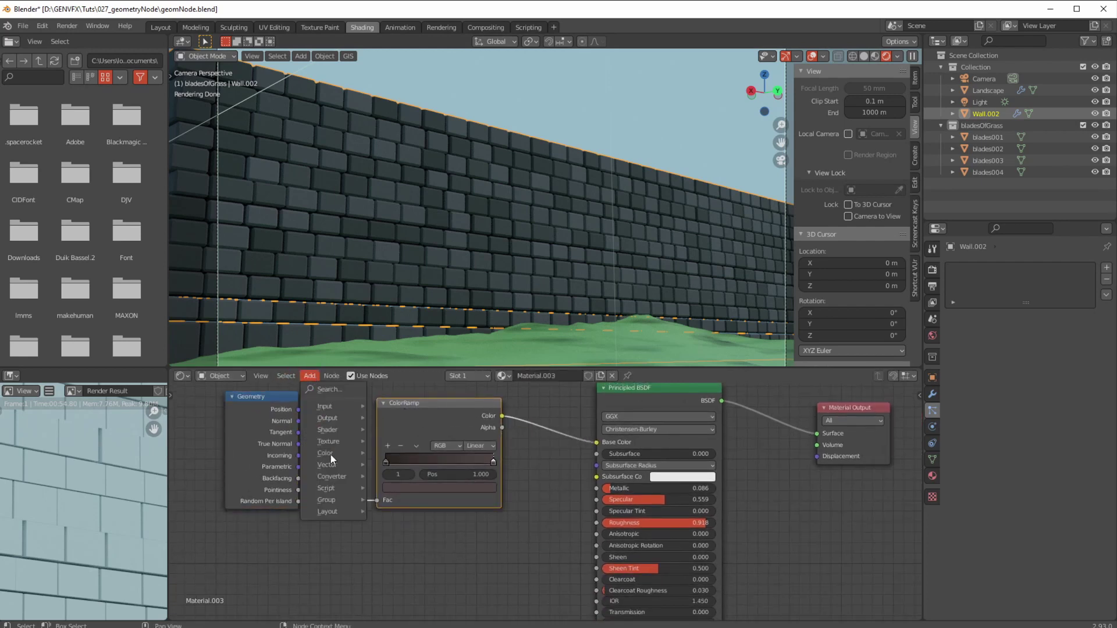
{"action": "mouse_move", "coordinate": [329, 442]}
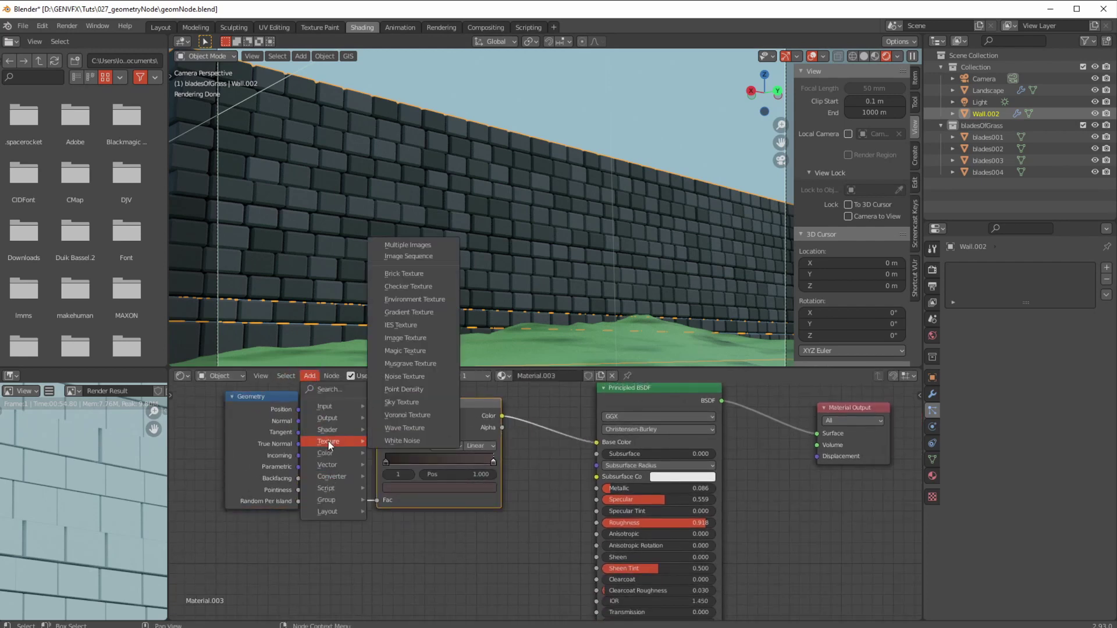
{"action": "left_click", "coordinate": [420, 364]}
{"action": "left_click", "coordinate": [351, 482]}
{"action": "middle_click_drag", "start_coordinate": [349, 460], "coordinate": [346, 455], "text": "shift"}
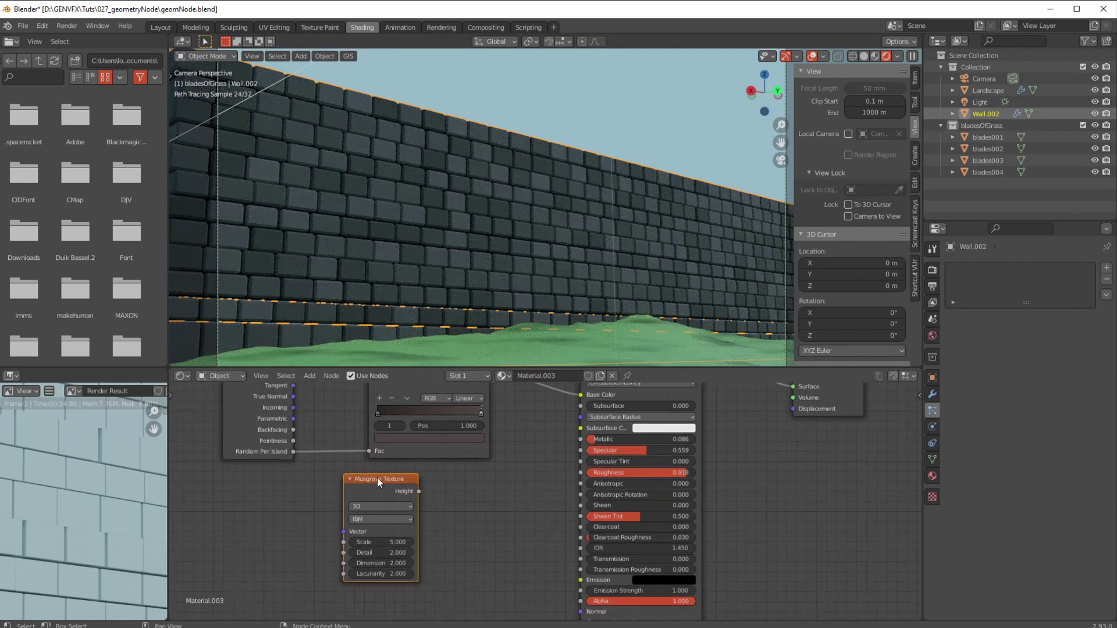
{"action": "left_click_drag", "start_coordinate": [378, 479], "coordinate": [374, 503]}
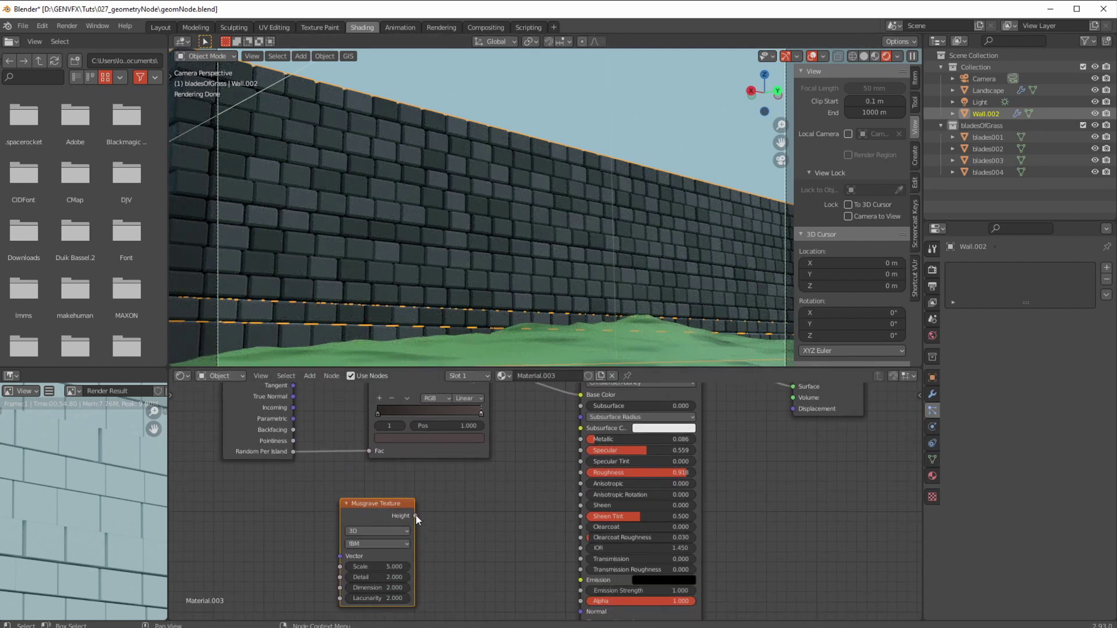
- Add a Bump node between the Musgrave Texture and the Principled BSDF
{"action": "middle_click_drag", "start_coordinate": [416, 514], "coordinate": [410, 457]}
{"action": "left_click", "coordinate": [309, 376]}
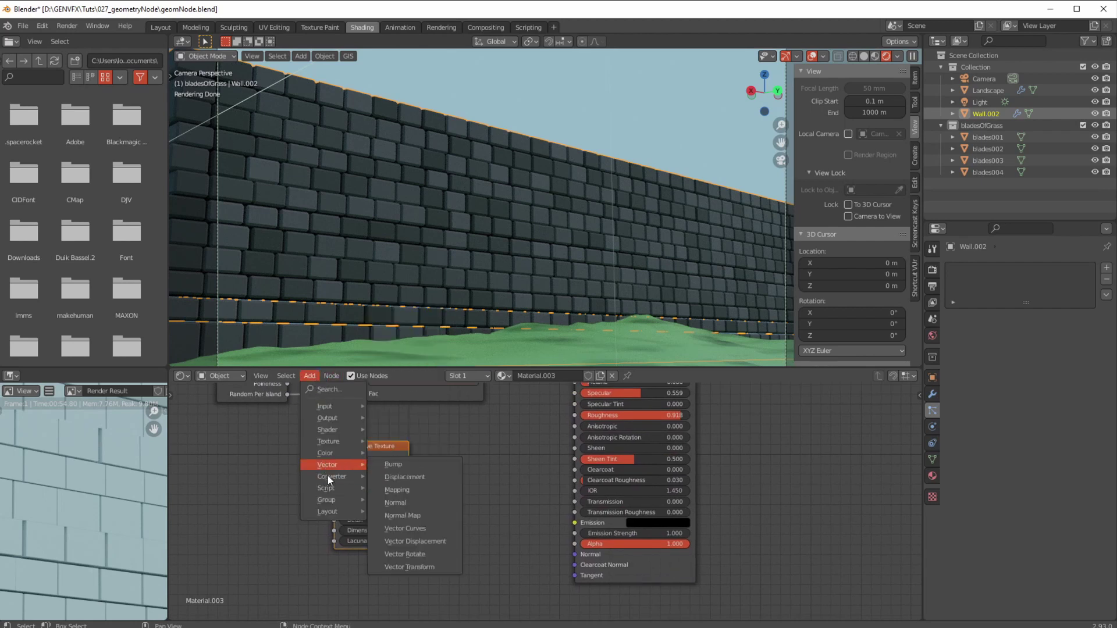
{"action": "left_click", "coordinate": [386, 466]}
{"action": "left_click", "coordinate": [460, 500]}
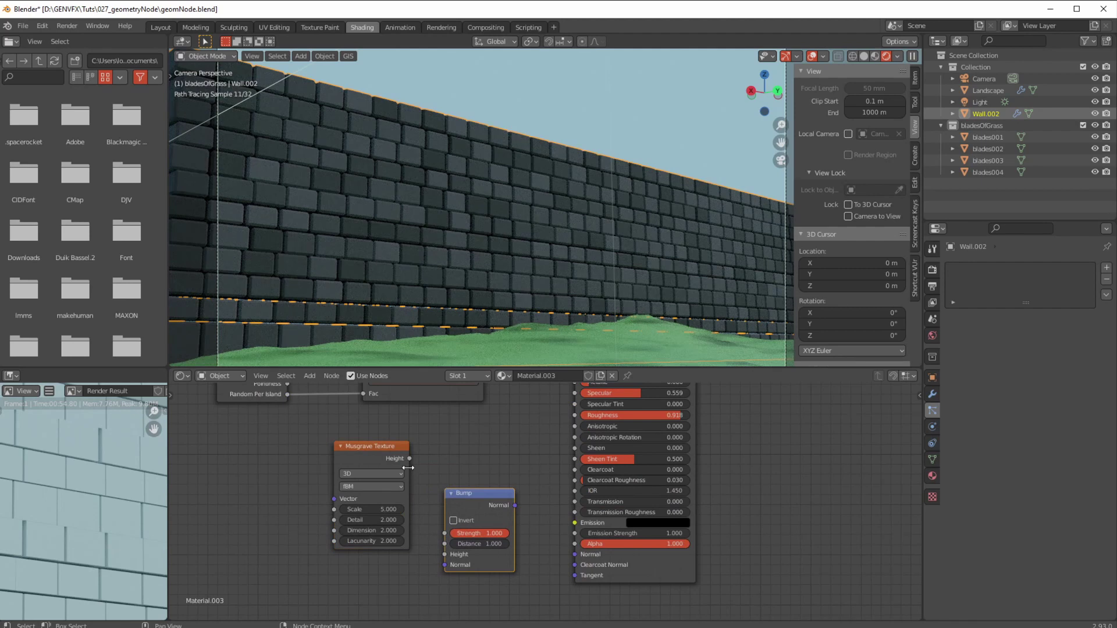
- Connect the Musgrave Texture's Height to the Bump's Height, and the Bump's Normal to the Principled BSDF's Normal
{"action": "mouse_move", "coordinate": [409, 459]}
{"action": "left_mouse_down"}
{"action": "mouse_move", "coordinate": [432, 553]}
{"action": "mouse_move", "coordinate": [443, 555]}
{"action": "mouse_move", "coordinate": [409, 459]}
{"action": "left_mouse_up"}
{"action": "left_click_drag", "start_coordinate": [516, 506], "coordinate": [575, 555]}
{"action": "left_click_drag", "start_coordinate": [470, 490], "coordinate": [482, 488]}
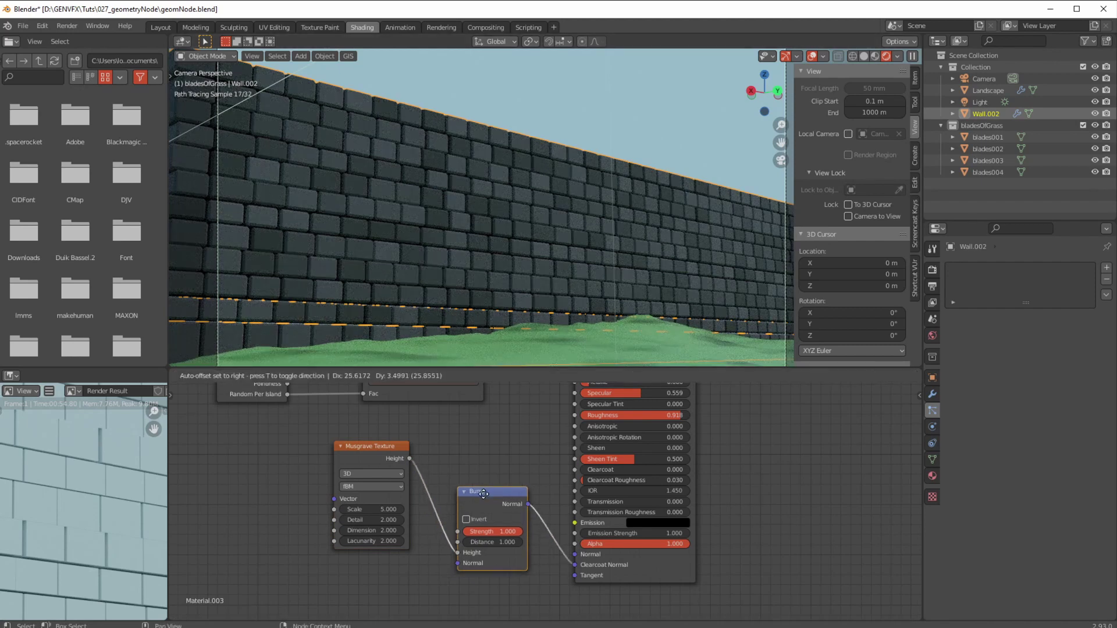
{"action": "left_click_drag", "start_coordinate": [390, 447], "coordinate": [374, 455]}
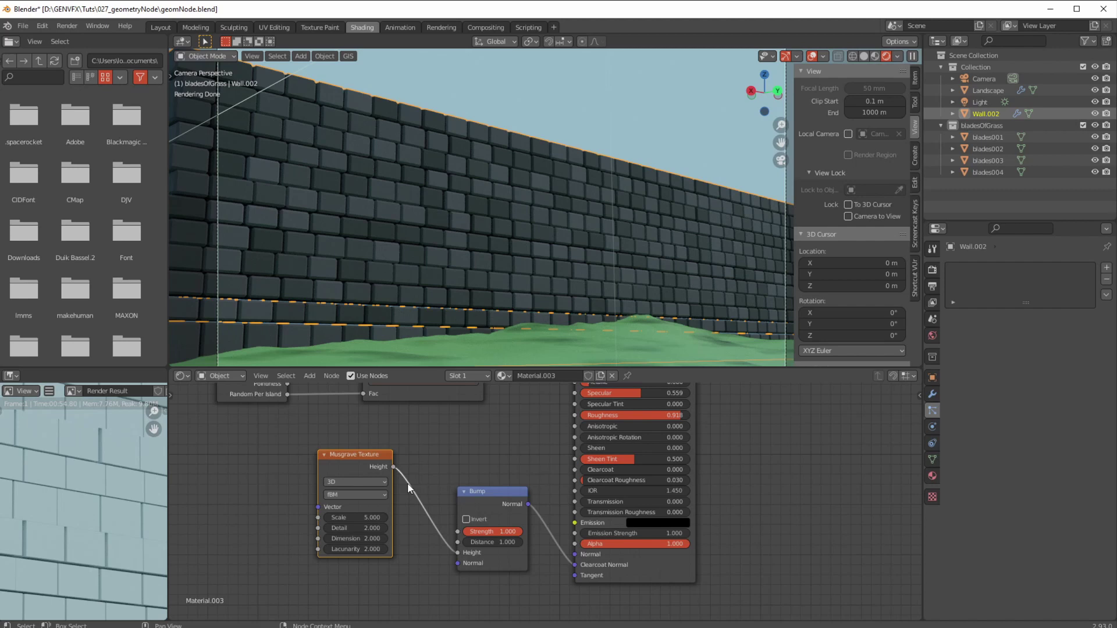
{"action": "left_click_drag", "start_coordinate": [573, 565], "coordinate": [540, 522]}
{"action": "left_click_drag", "start_coordinate": [573, 559], "coordinate": [575, 554]}
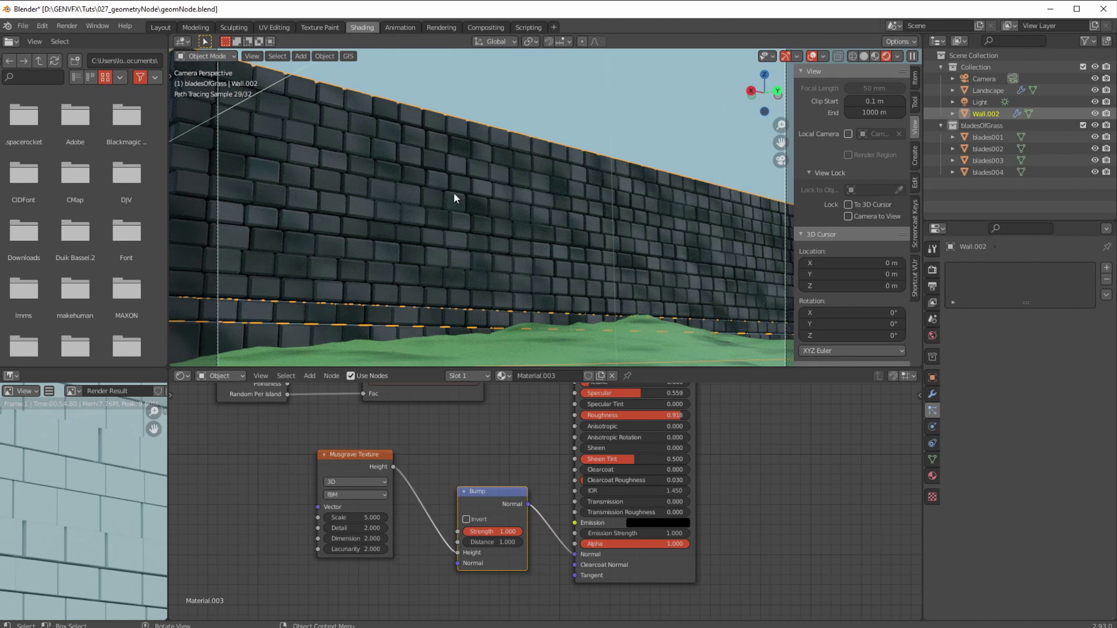
- Add connected Texture Coordinate and Mapping nodes feeding the Musgrave Texture's Vector, and space them out before it
{"action": "left_click_drag", "start_coordinate": [351, 462], "coordinate": [366, 481]}
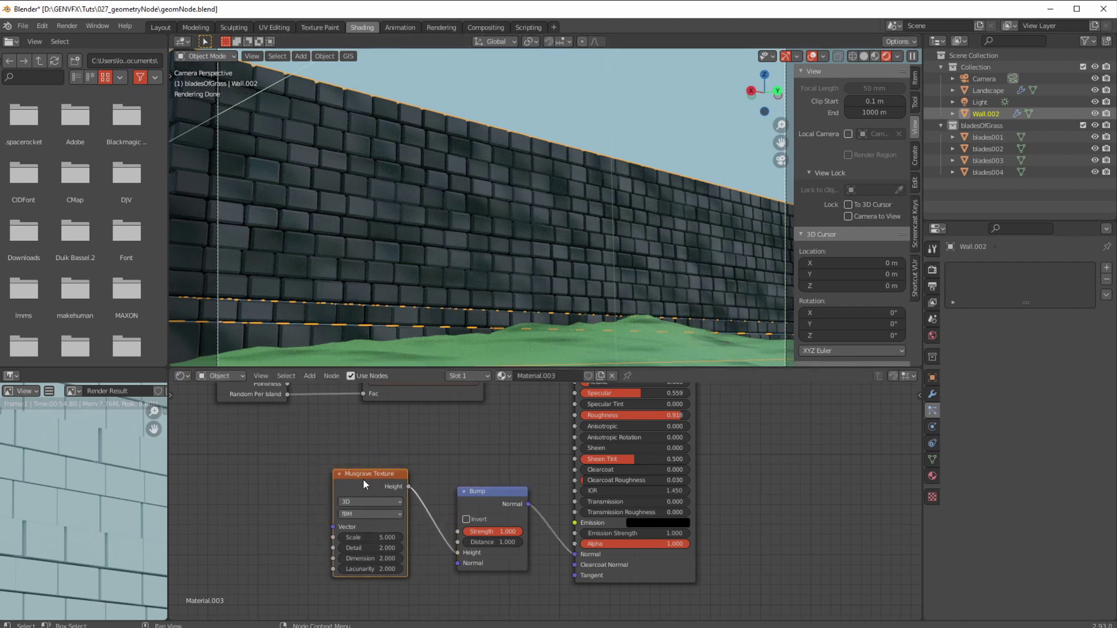
{"action": "key", "text": "ctrl+t"}
{"action": "scroll", "coordinate": [351, 494], "scroll_direction": "down", "scroll_amount": 1}
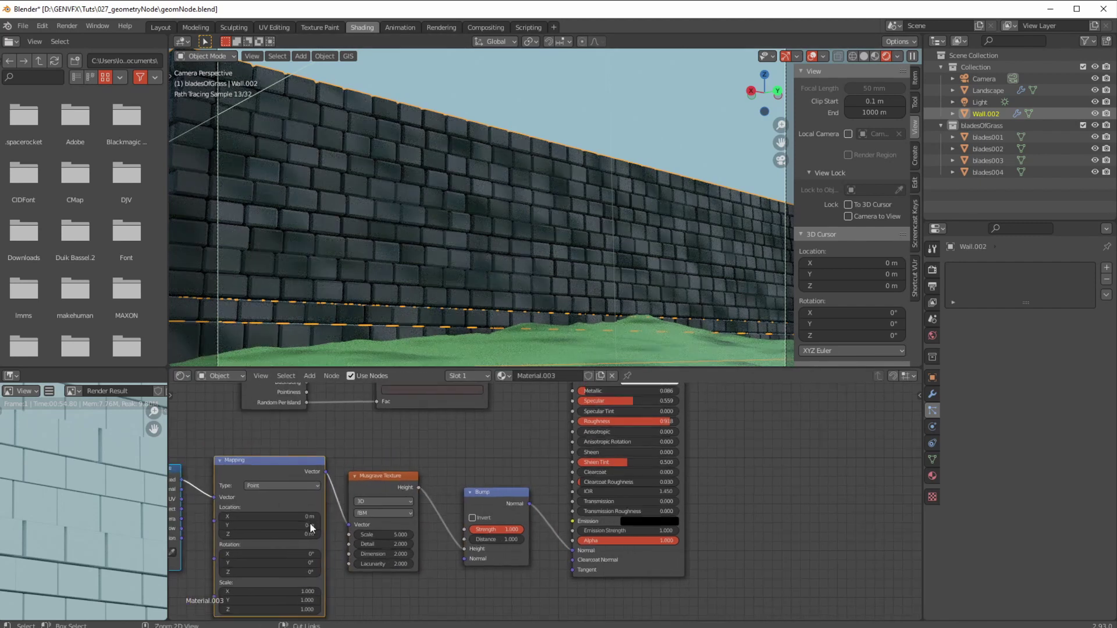
{"action": "middle_click_drag", "start_coordinate": [310, 527], "coordinate": [410, 524]}
{"action": "left_click_drag", "start_coordinate": [251, 465], "coordinate": [267, 469]}
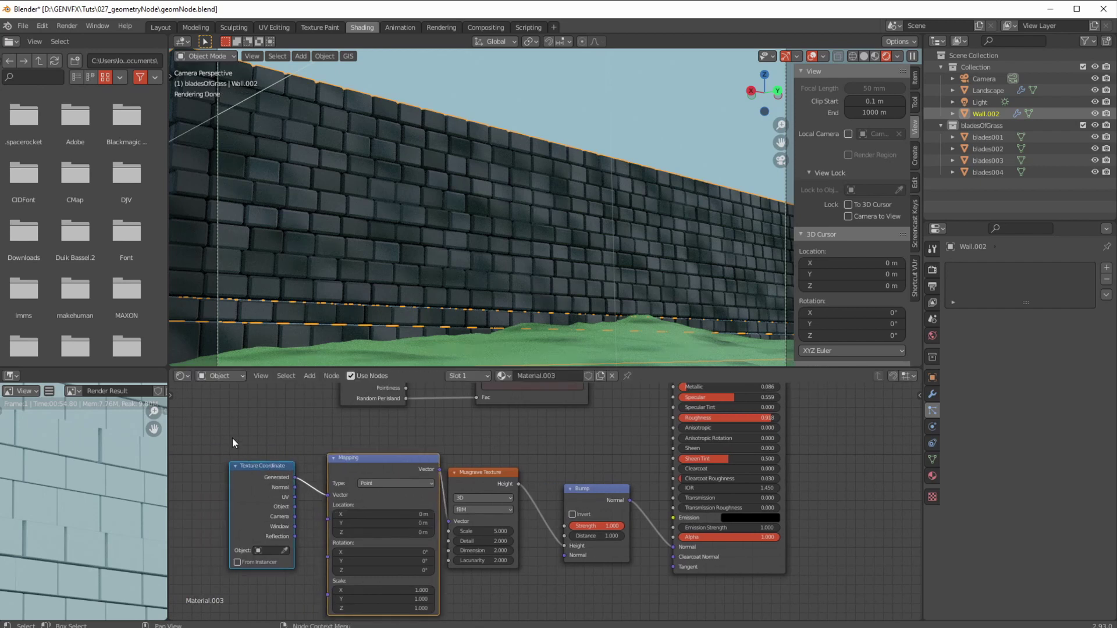
{"action": "left_click", "coordinate": [232, 439]}
{"action": "left_click_drag", "start_coordinate": [355, 459], "coordinate": [336, 459]}
{"action": "left_click_drag", "start_coordinate": [263, 465], "coordinate": [254, 458]}
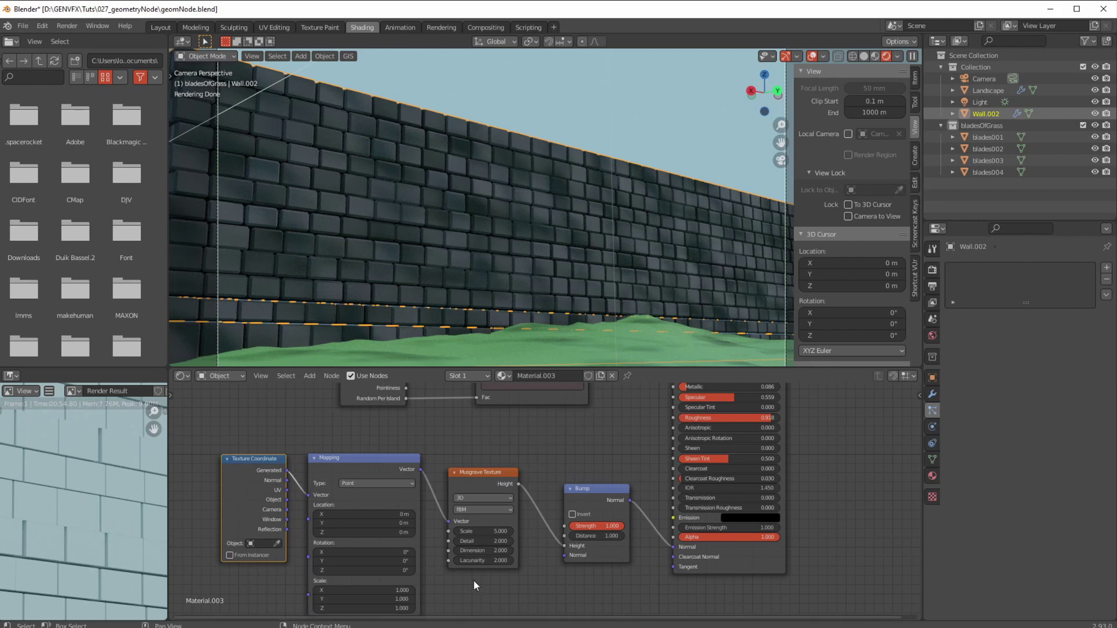
- Set the Musgrave Texture's Scale to 8.4, Detail to 6.1 and Dimension to 0.9
{"action": "left_click_drag", "start_coordinate": [484, 532], "coordinate": [504, 533]}
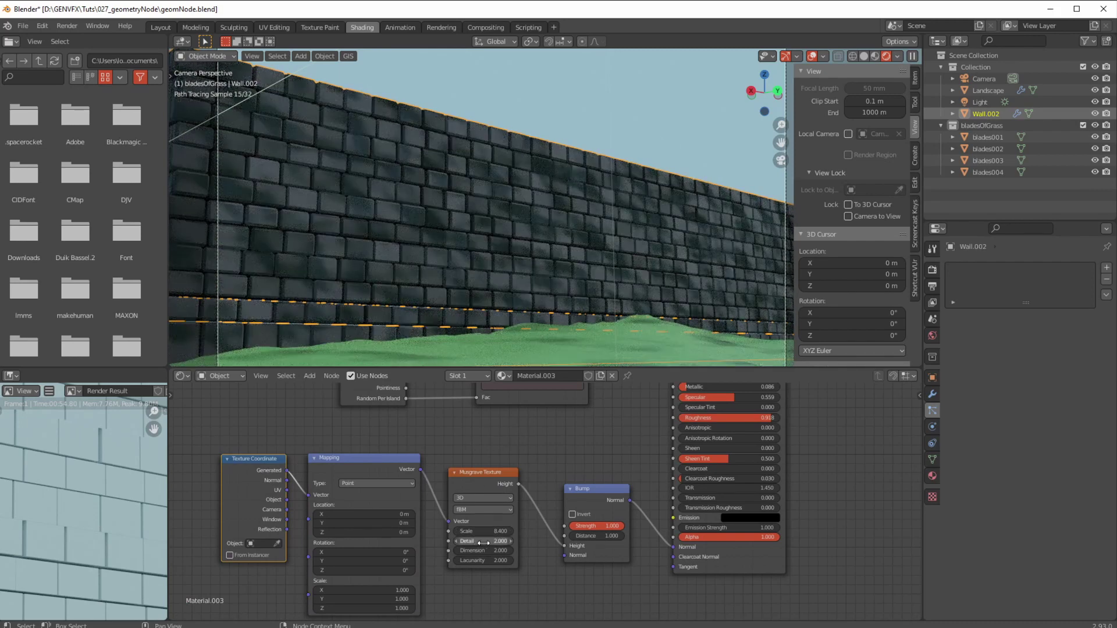
{"action": "mouse_move", "coordinate": [486, 541]}
{"action": "left_mouse_down"}
{"action": "mouse_move", "coordinate": [507, 541]}
{"action": "mouse_move", "coordinate": [515, 561]}
{"action": "mouse_move", "coordinate": [459, 551]}
{"action": "mouse_move", "coordinate": [490, 555]}
{"action": "left_mouse_up"}
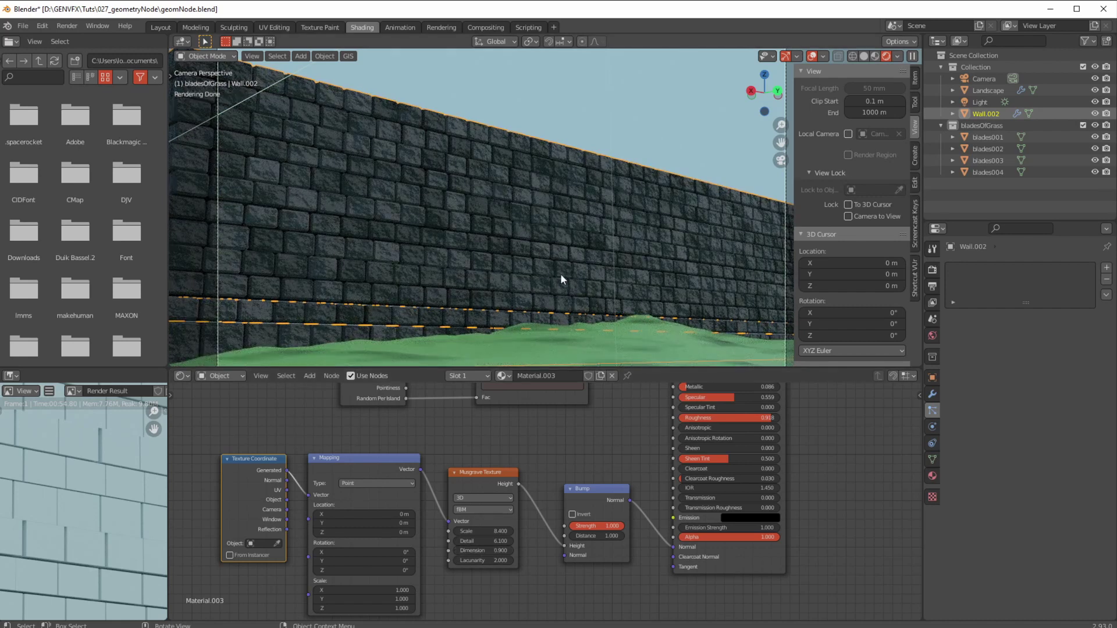
- Move the Geometry, Texture Coordinate and Mapping nodes away from the shader, leaving a gap between Texture Coordinate and Mapping
{"action": "scroll", "coordinate": [397, 489], "scroll_direction": "down", "scroll_amount": 4}
{"action": "middle_click_drag", "start_coordinate": [397, 489], "coordinate": [499, 562]}
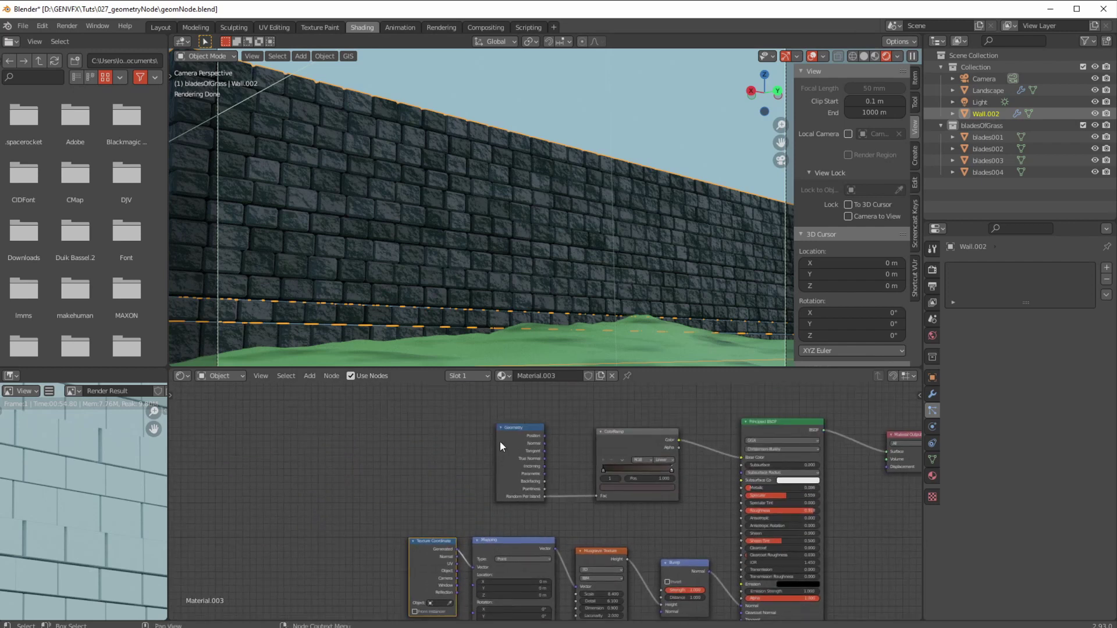
{"action": "left_click_drag", "start_coordinate": [500, 431], "coordinate": [223, 432]}
{"action": "middle_click_drag", "start_coordinate": [324, 543], "coordinate": [327, 511], "text": "ctrl"}
{"action": "left_click_drag", "start_coordinate": [453, 464], "coordinate": [410, 459]}
{"action": "left_click", "coordinate": [524, 458]}
{"action": "left_click_drag", "start_coordinate": [338, 454], "coordinate": [268, 453]}
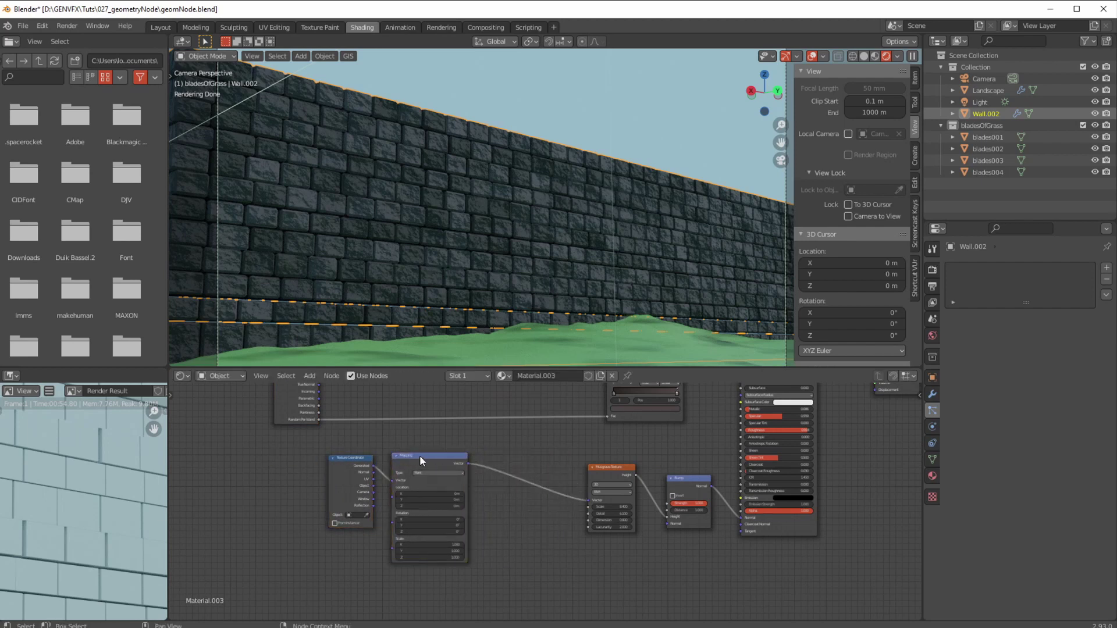
{"action": "left_click_drag", "start_coordinate": [416, 453], "coordinate": [481, 457]}
{"action": "left_click_drag", "start_coordinate": [351, 462], "coordinate": [320, 462]}
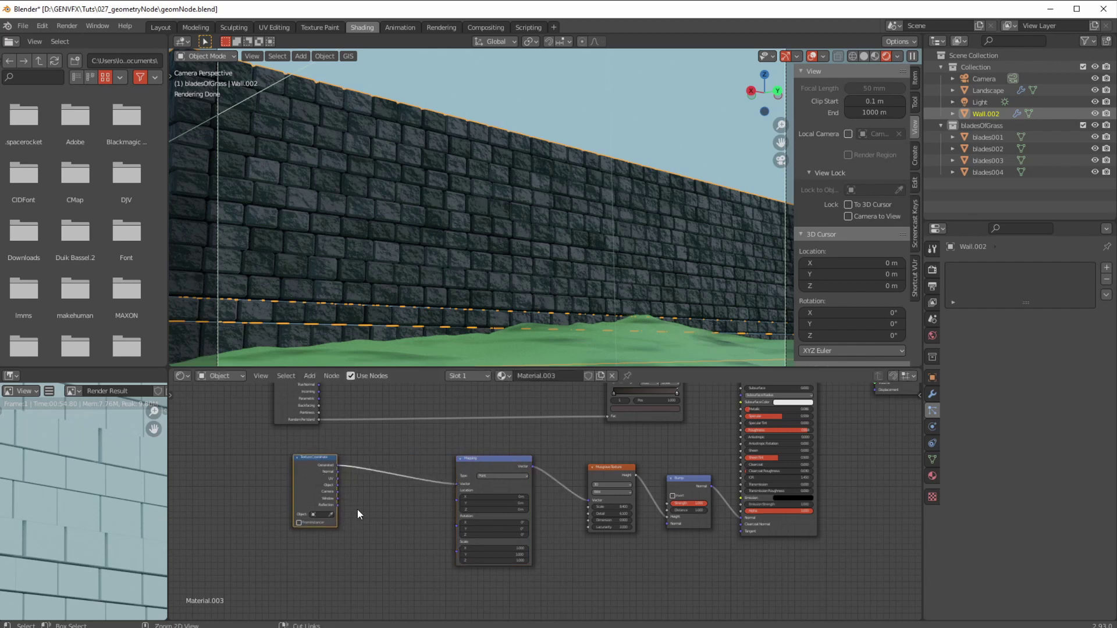
{"action": "middle_click_drag", "start_coordinate": [357, 509], "coordinate": [480, 534]}
{"action": "left_click_drag", "start_coordinate": [374, 488], "coordinate": [363, 488]}
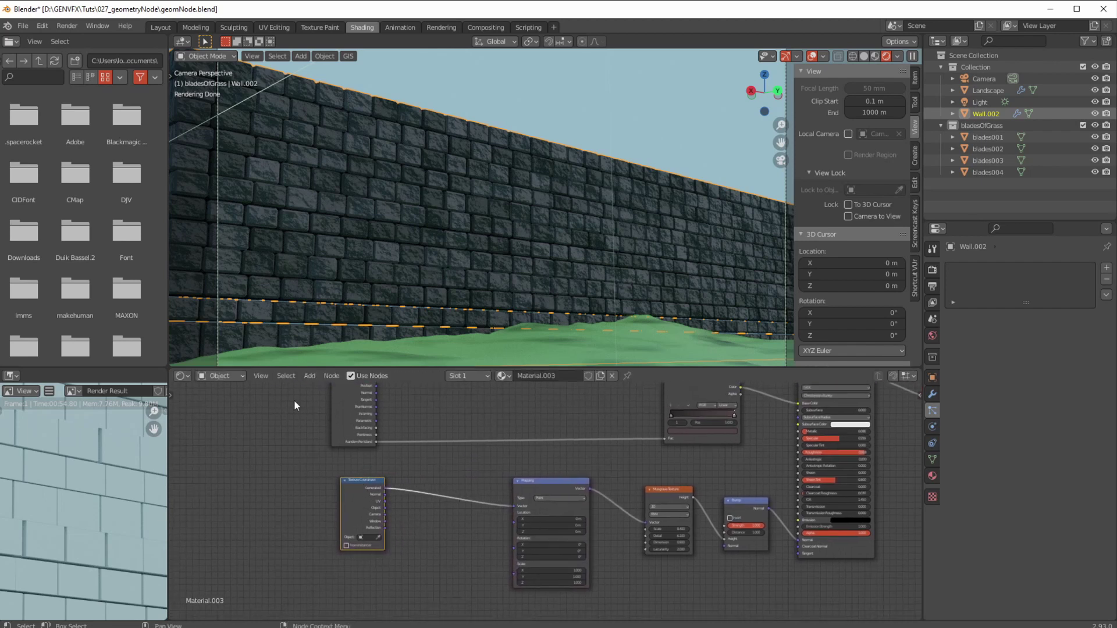
- Insert a Vector Math node set to Add on the link between the Texture Coordinate and Mapping nodes
{"action": "left_click", "coordinate": [309, 377]}
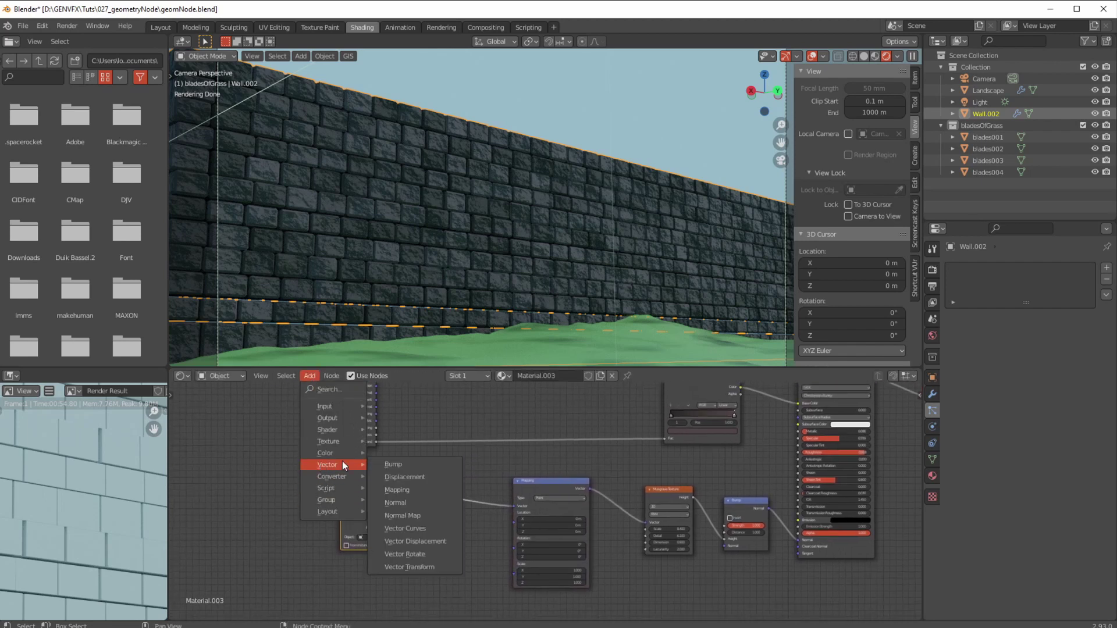
{"action": "mouse_move", "coordinate": [326, 481]}
{"action": "left_click", "coordinate": [390, 464]}
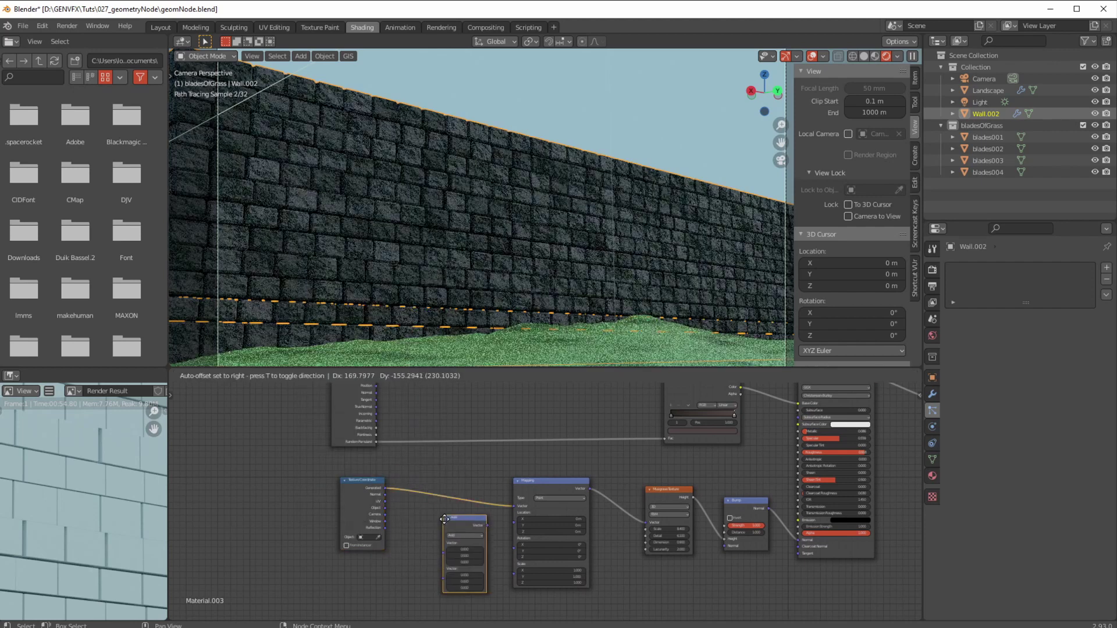
{"action": "left_click", "coordinate": [456, 593]}
{"action": "left_click_drag", "start_coordinate": [365, 484], "coordinate": [336, 487]}
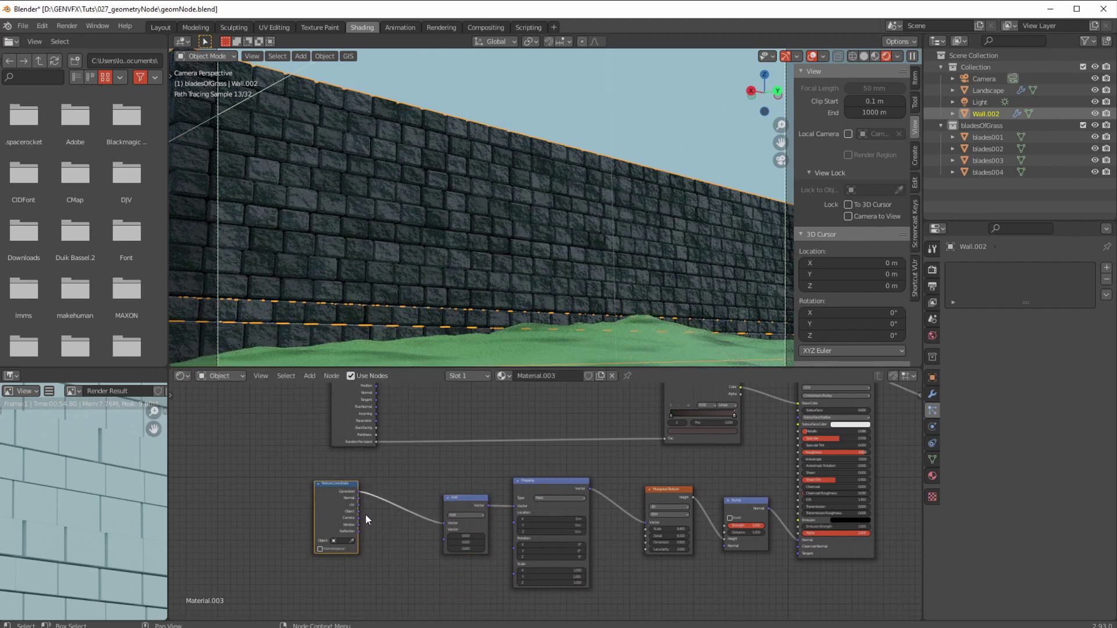
- Try raising the Add node's second vector X value to 0.9, and reset it to 0
{"action": "middle_click_drag", "start_coordinate": [391, 539], "coordinate": [494, 516], "text": "ctrl"}
{"action": "mouse_move", "coordinate": [464, 540]}
{"action": "left_mouse_down"}
{"action": "mouse_move", "coordinate": [516, 540]}
{"action": "mouse_move", "coordinate": [461, 541]}
{"action": "left_mouse_up"}
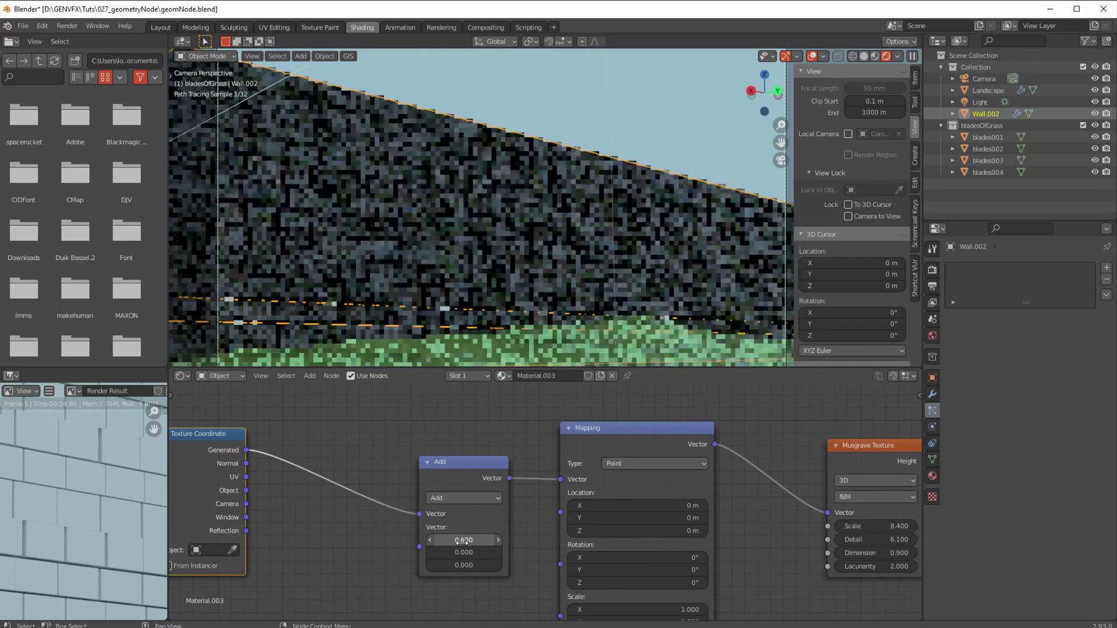
{"action": "double_click", "coordinate": [461, 541]}
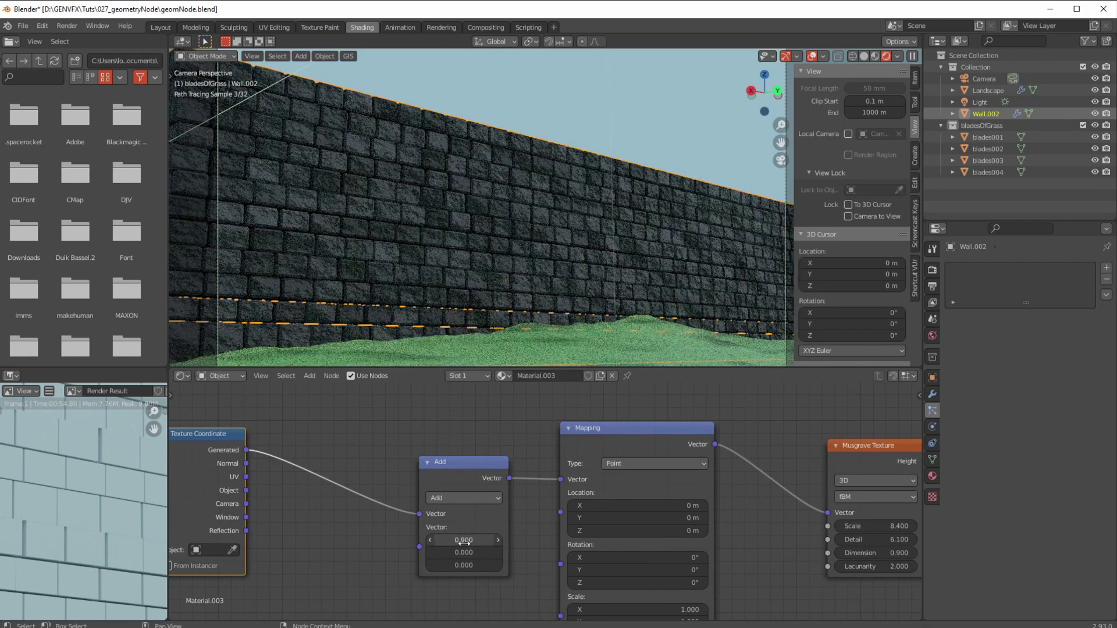
{"action": "type", "text": "0"}
{"action": "key", "text": "Return"}
- Connect the Geometry node's Random Per Island output to the Add node's second Vector input
{"action": "middle_click_drag", "start_coordinate": [346, 524], "coordinate": [341, 501], "text": "ctrl"}
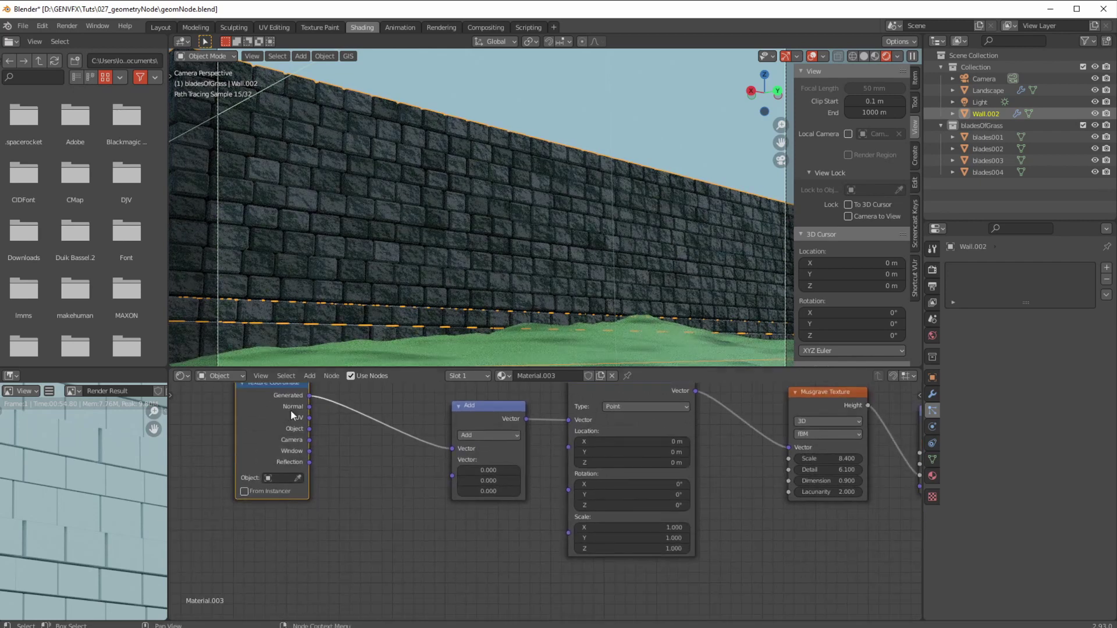
{"action": "left_click", "coordinate": [305, 377]}
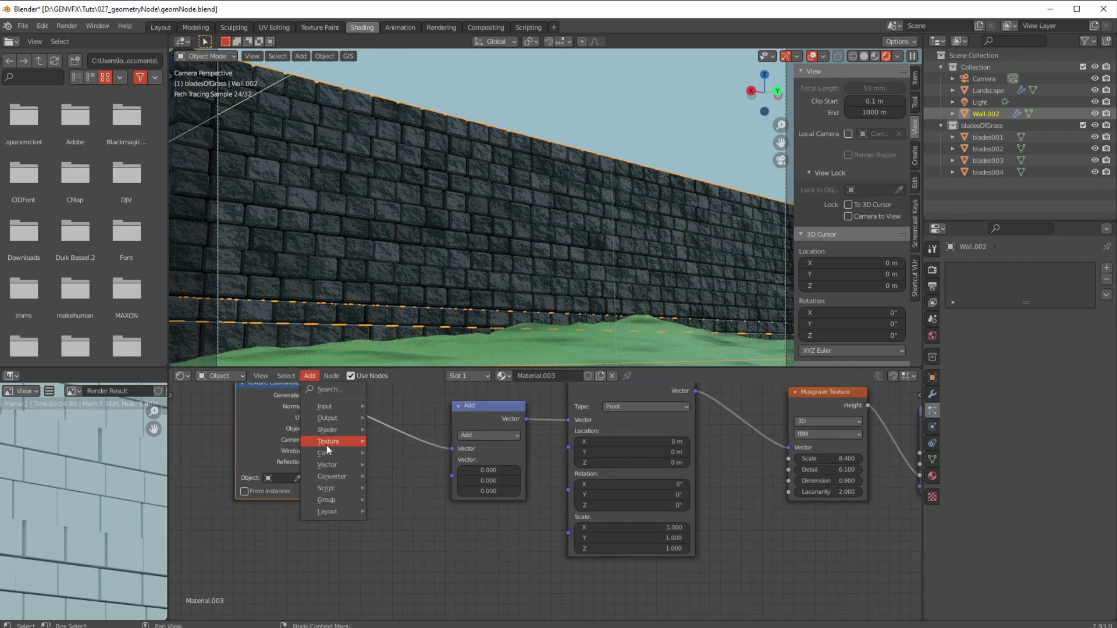
{"action": "left_click", "coordinate": [216, 462]}
{"action": "scroll", "coordinate": [373, 442], "scroll_direction": "down", "scroll_amount": 2}
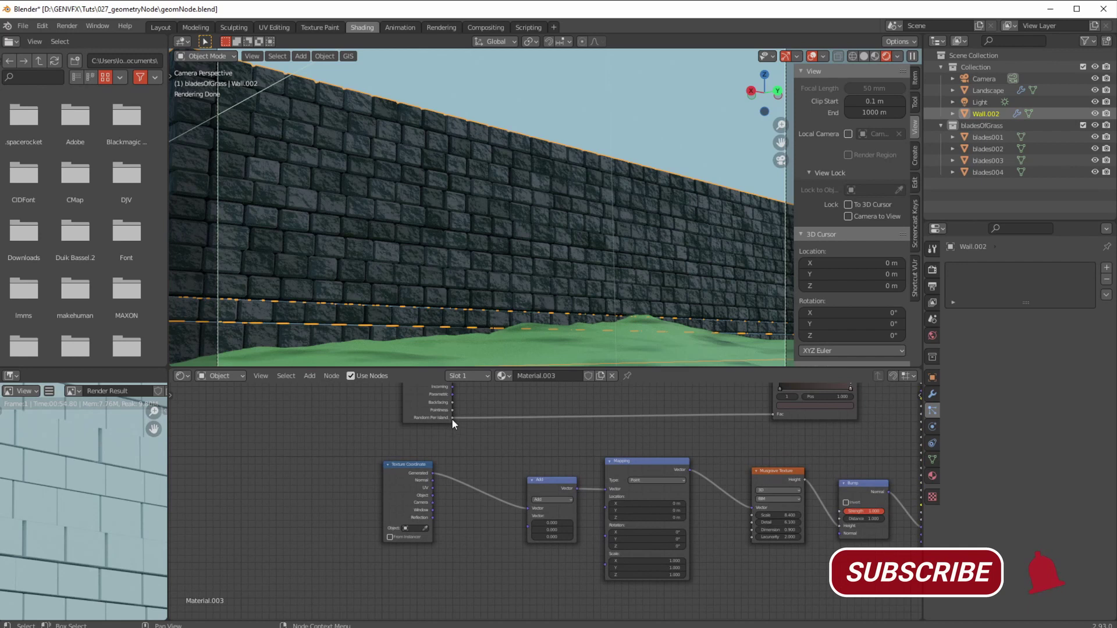
{"action": "left_click_drag", "start_coordinate": [452, 418], "coordinate": [528, 516]}
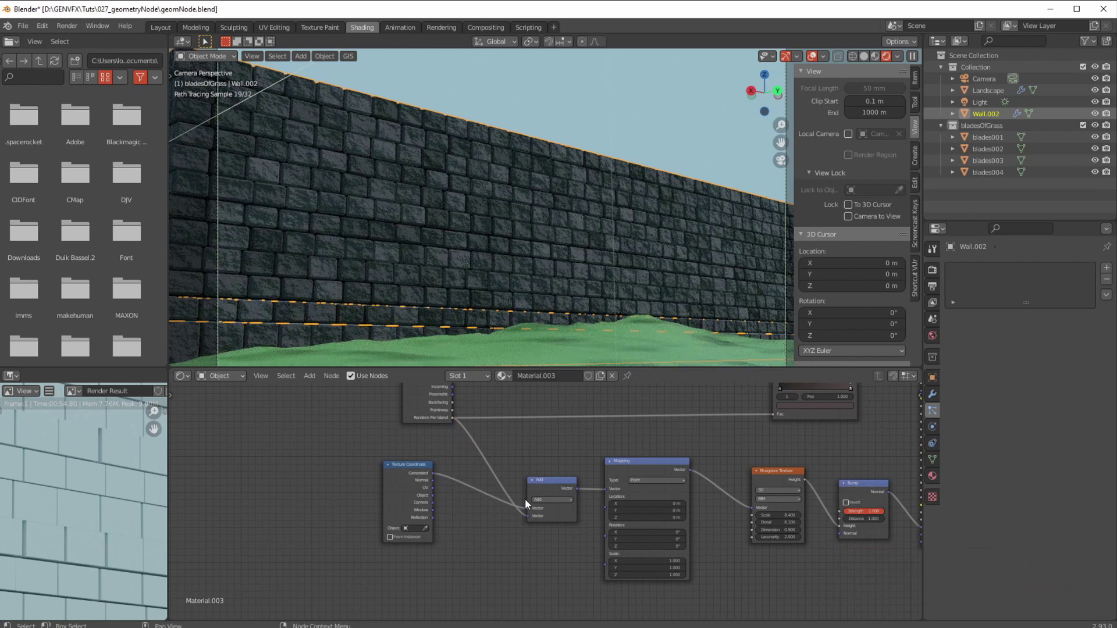
{"action": "scroll", "coordinate": [396, 455], "scroll_direction": "down", "scroll_amount": 2}
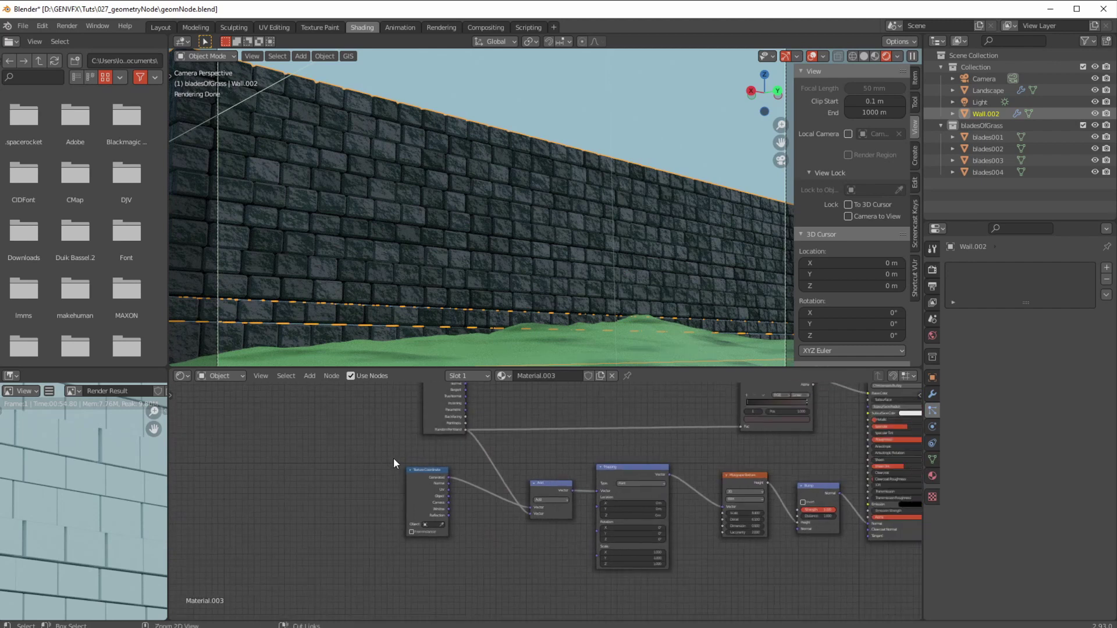
- Move the Geometry node further away from the color ramp and nudge the Texture Coordinate node closer to the Random Per Island link
{"action": "middle_click_drag", "start_coordinate": [393, 459], "coordinate": [383, 495]}
{"action": "left_click_drag", "start_coordinate": [413, 409], "coordinate": [251, 409]}
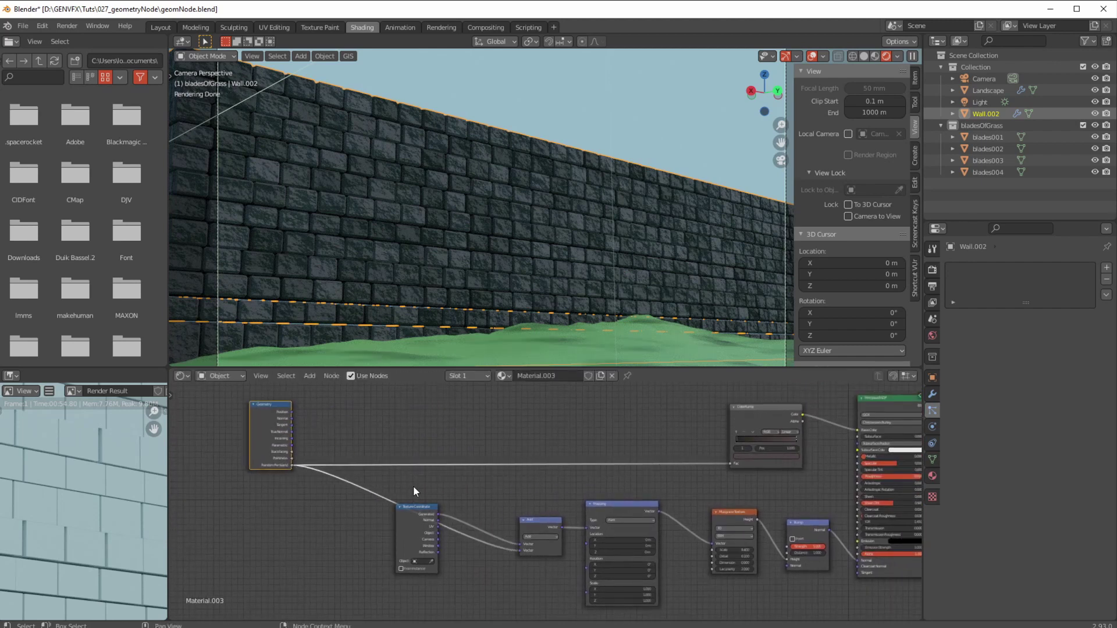
{"action": "left_click_drag", "start_coordinate": [415, 511], "coordinate": [420, 491]}
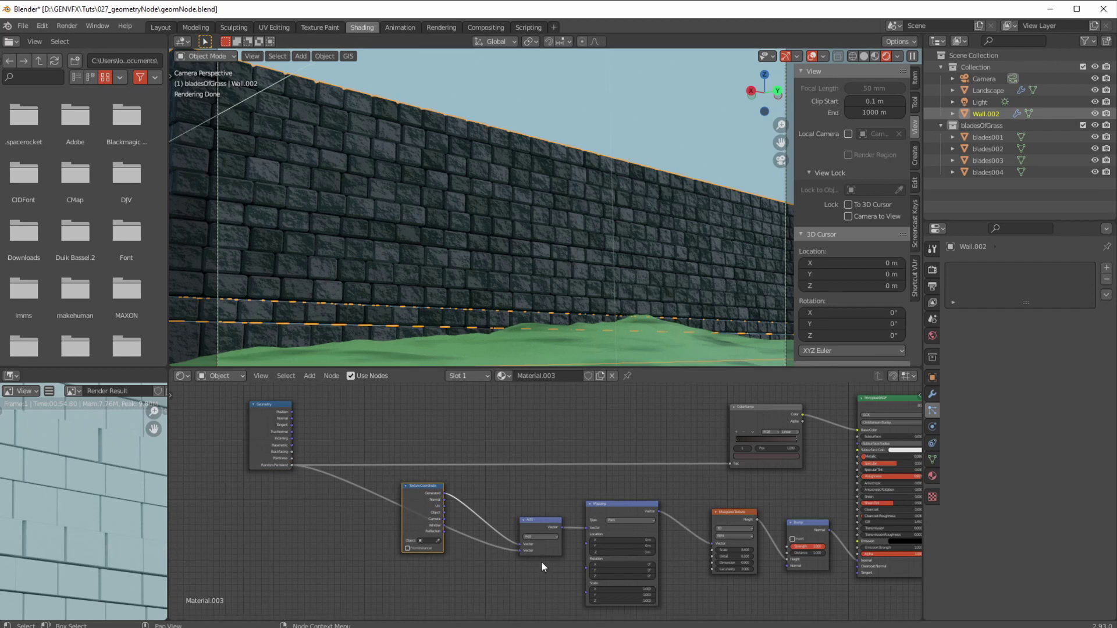
- Insert a Vector Math node set to Multiply between Random Per Island and the Add node, and move Texture Coordinate clear of it
{"action": "left_click", "coordinate": [311, 377]}
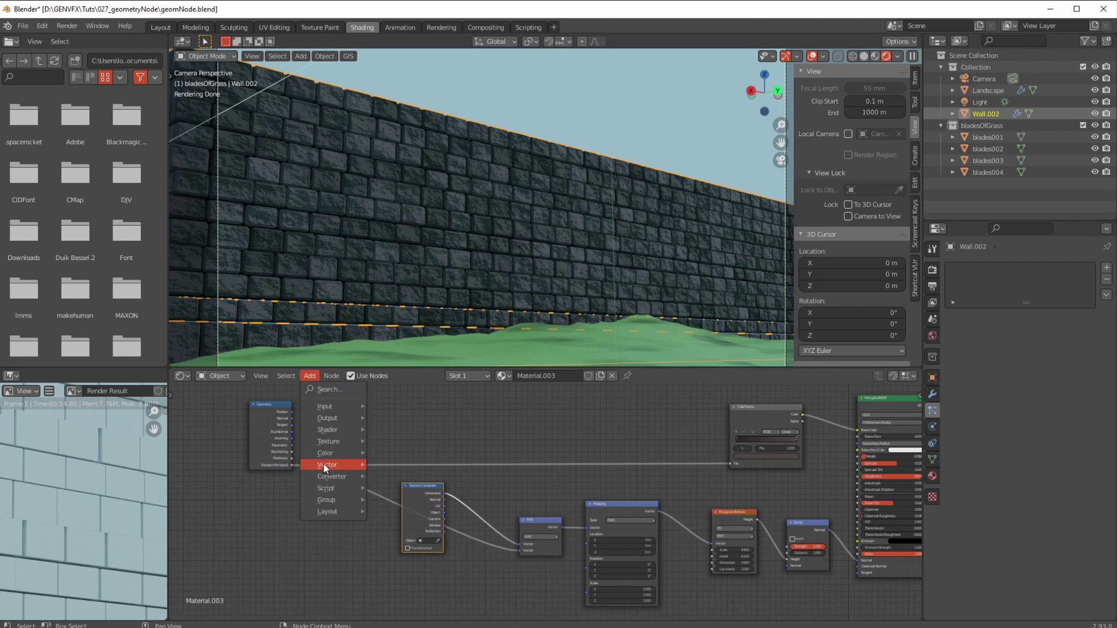
{"action": "mouse_move", "coordinate": [326, 465]}
{"action": "left_click", "coordinate": [389, 463]}
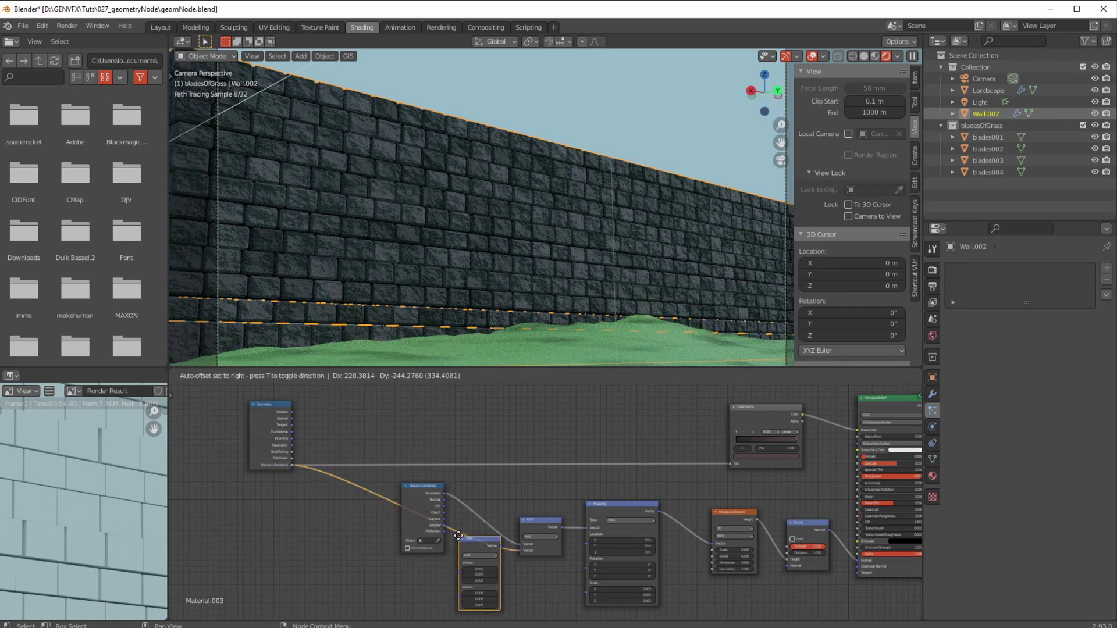
{"action": "left_click", "coordinate": [452, 583]}
{"action": "left_click", "coordinate": [463, 554]}
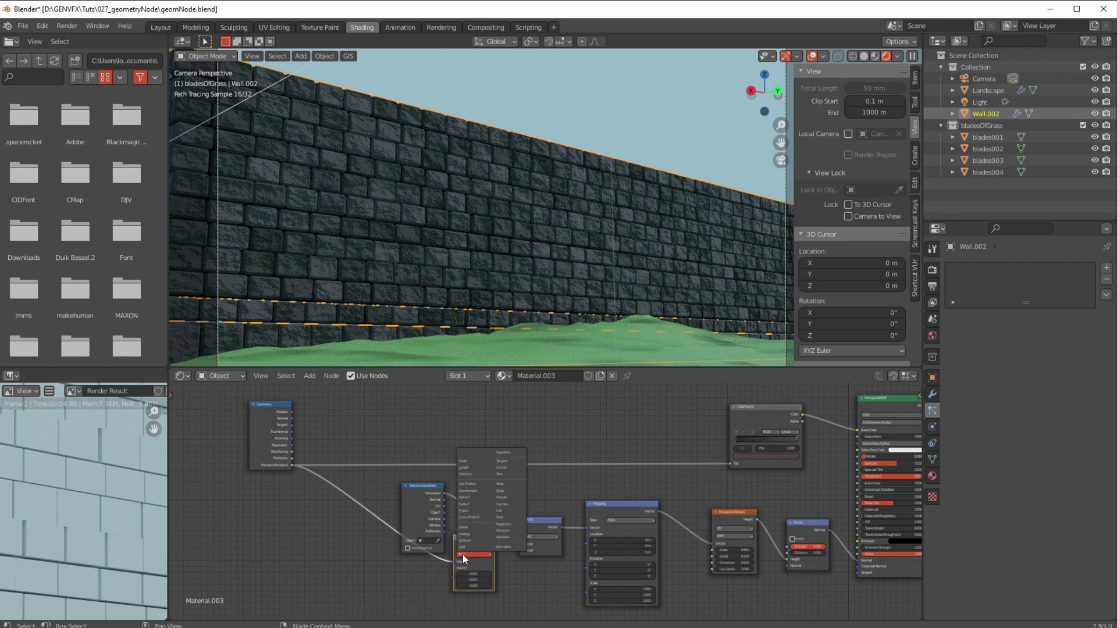
{"action": "left_click", "coordinate": [473, 534]}
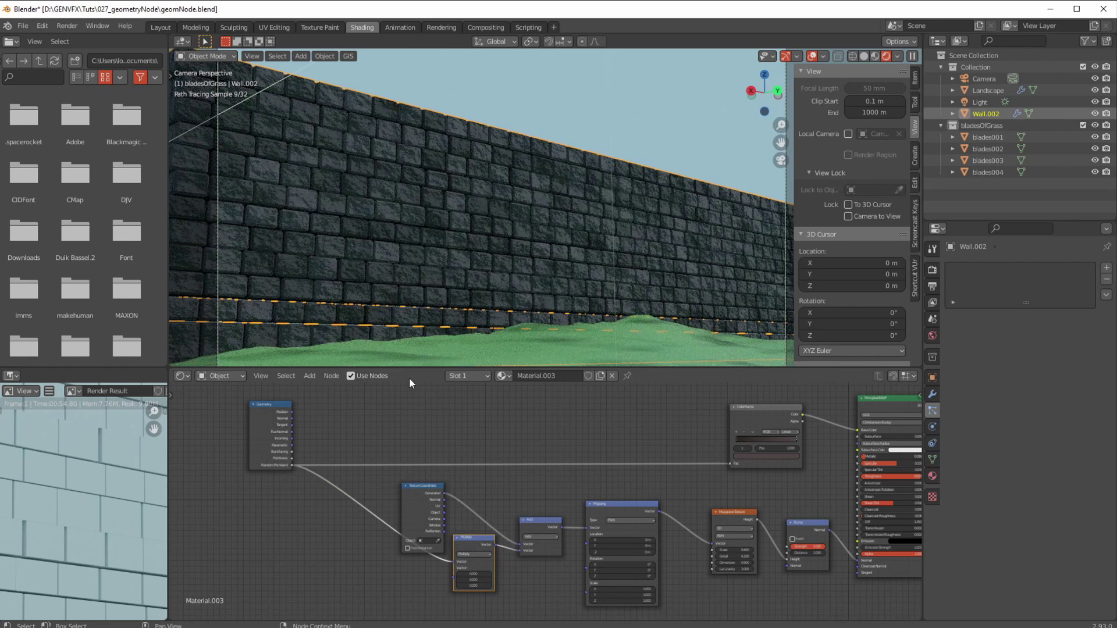
{"action": "left_click_drag", "start_coordinate": [408, 483], "coordinate": [296, 487]}
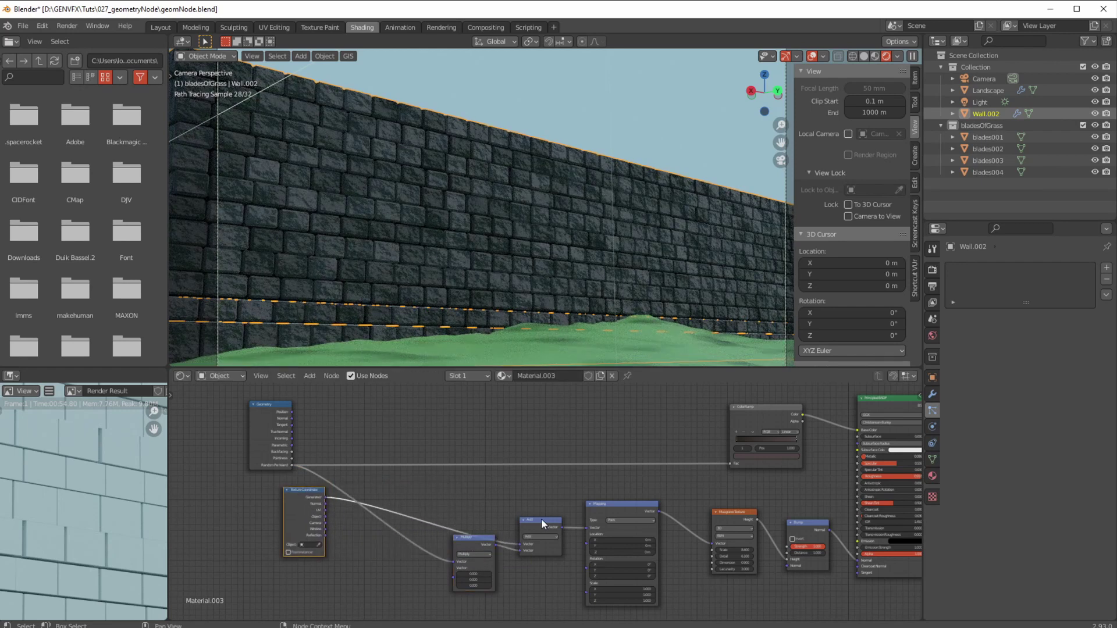
- Lower the Musgrave Texture's Scale to 4.3 and its Detail to 2.3
{"action": "left_click_drag", "start_coordinate": [729, 550], "coordinate": [705, 550]}
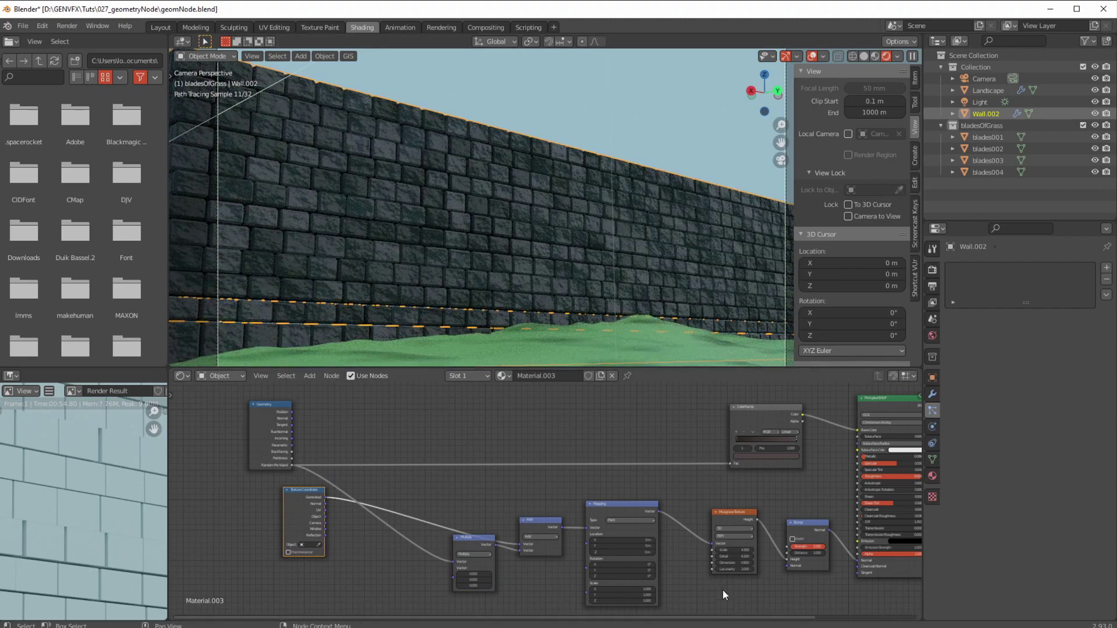
{"action": "left_click_drag", "start_coordinate": [727, 557], "coordinate": [704, 555]}
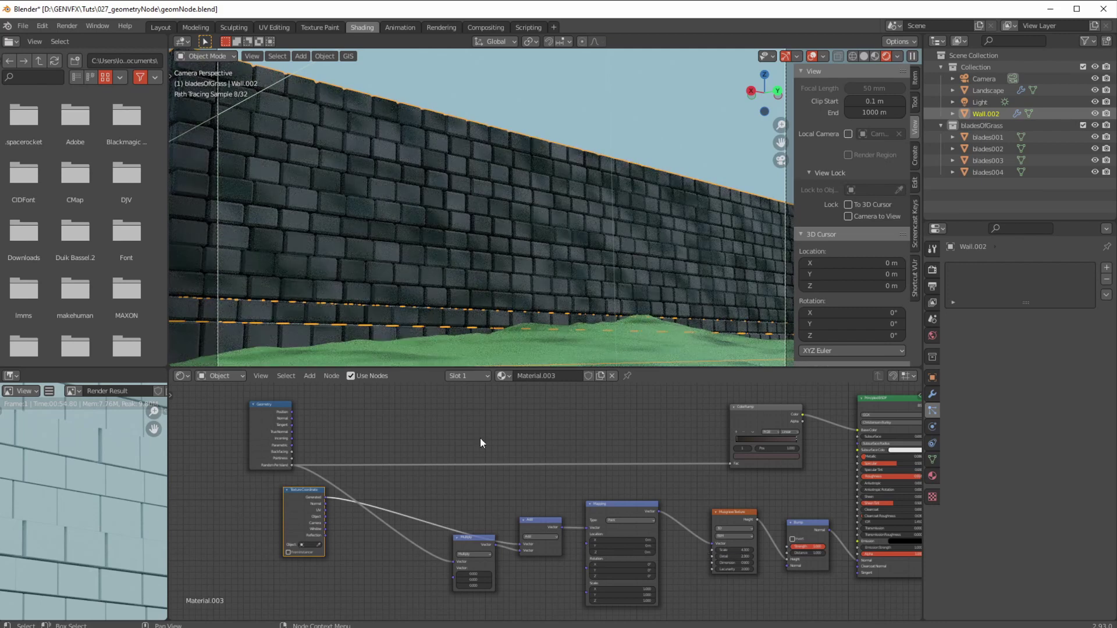
- Try raising the Multiply node's second vector X value to 1.1, and reset it to 0
{"action": "scroll", "coordinate": [474, 564], "scroll_direction": "up", "scroll_amount": 3}
{"action": "middle_click_drag", "start_coordinate": [480, 517], "coordinate": [464, 431]}
{"action": "left_click_drag", "start_coordinate": [420, 466], "coordinate": [403, 480]}
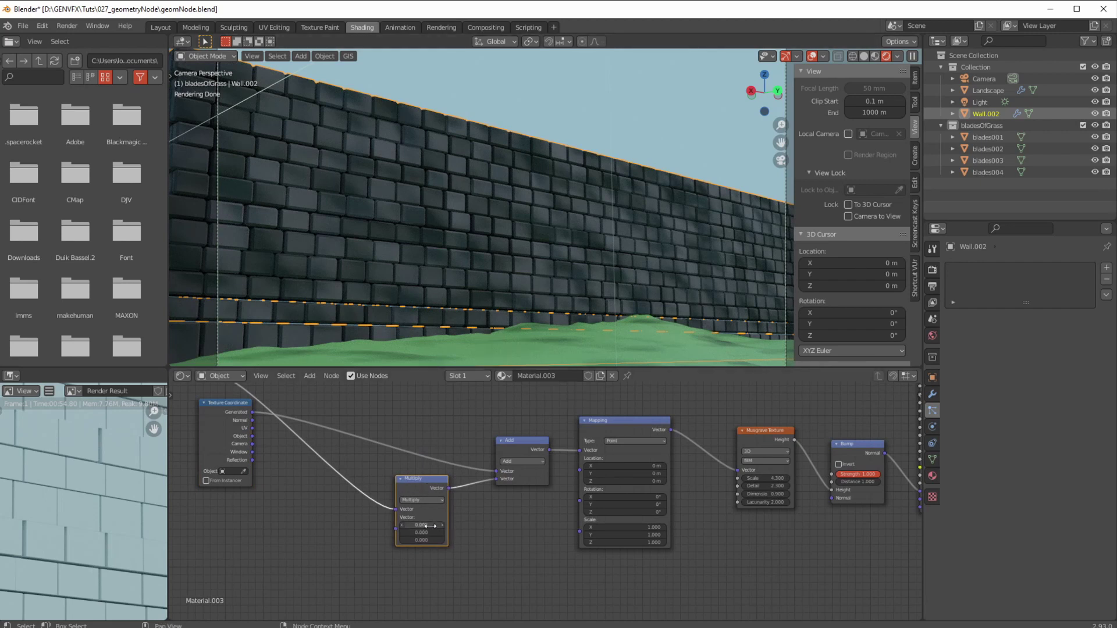
{"action": "left_click_drag", "start_coordinate": [432, 528], "coordinate": [436, 529]}
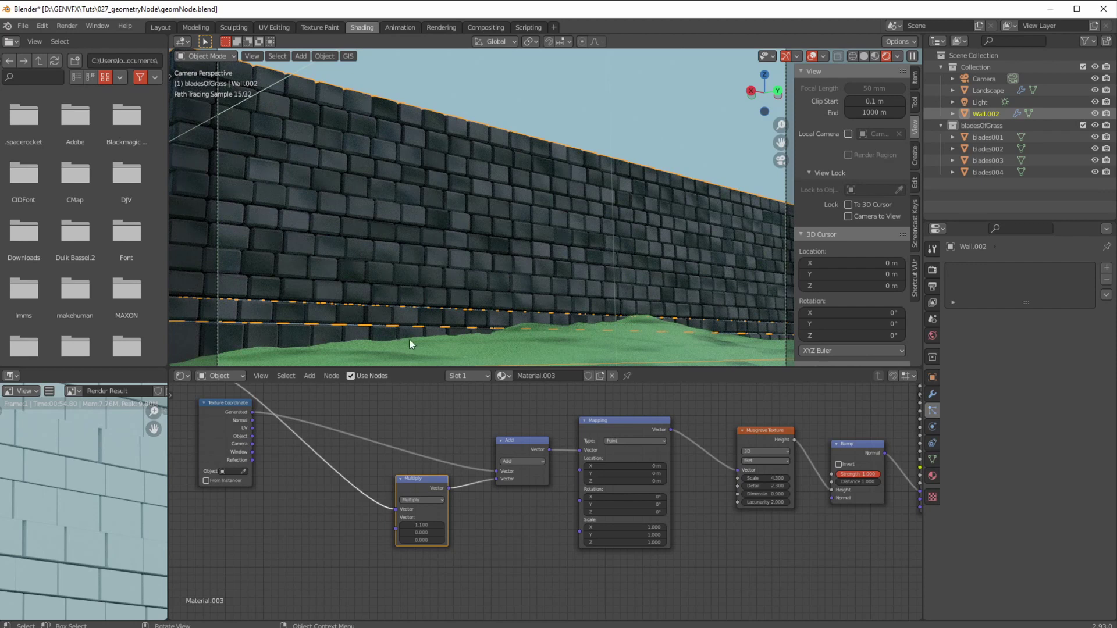
{"action": "key", "text": "BackSpace"}
{"action": "key", "text": "BackSpace"}
{"action": "key", "text": "BackSpace"}
{"action": "type", "text": "0"}
{"action": "key", "text": "Return"}
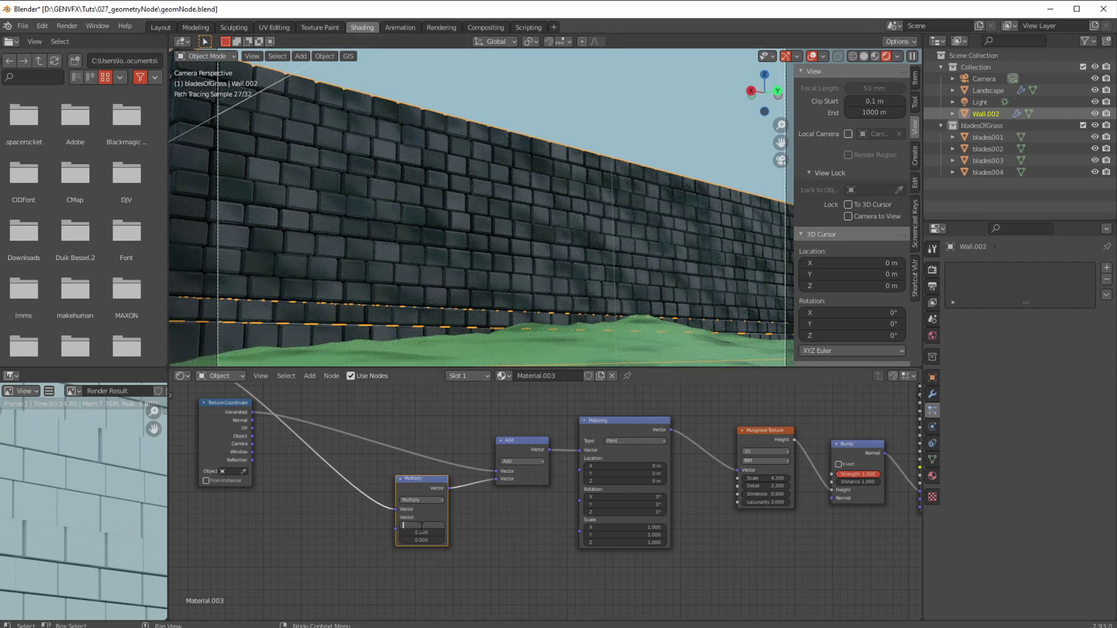
- Set the Multiply node's second vector to X 0.52, Y 0 and Z 0
{"action": "type", "text": "0.52"}
{"action": "key", "text": "Return"}
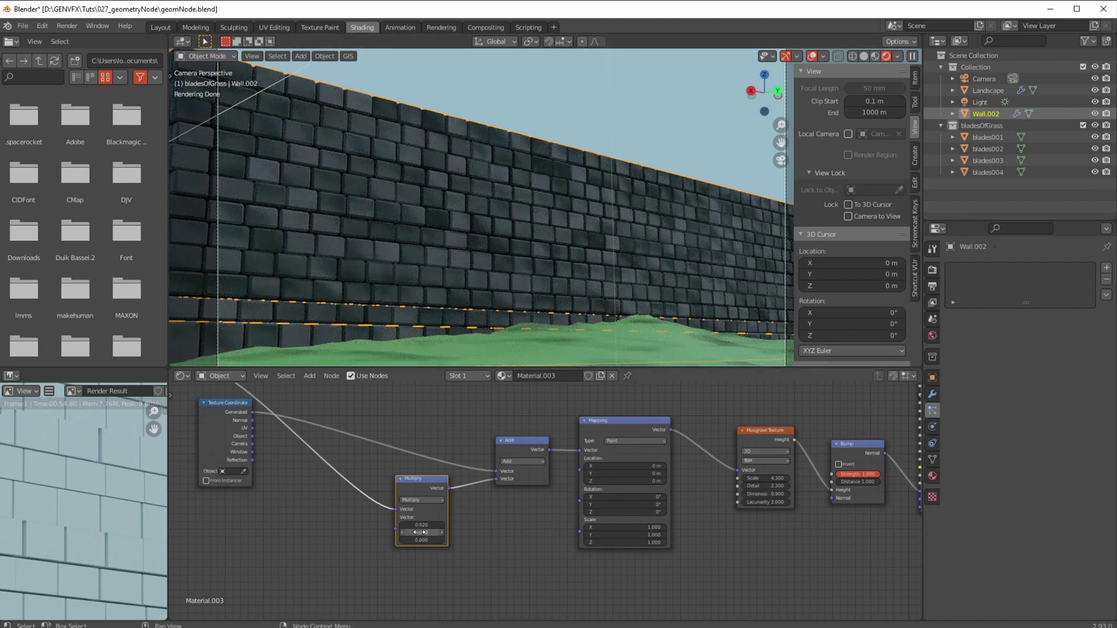
{"action": "type", "text": "0.0"}
{"action": "key", "text": "Return"}
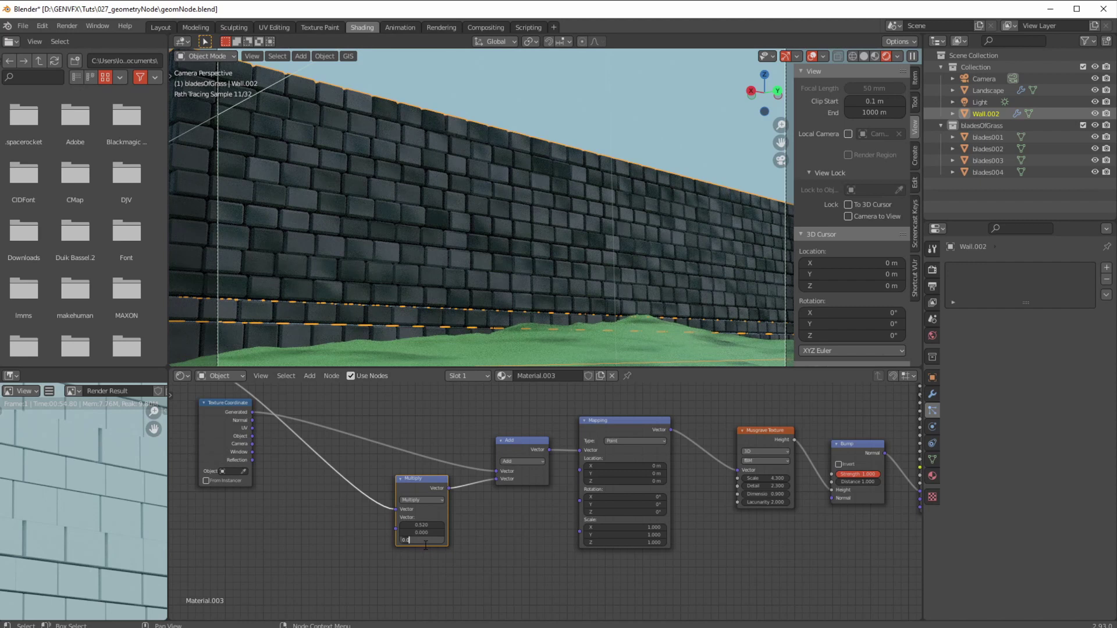
{"action": "type", "text": "0.25"}
{"action": "key", "text": "Return"}
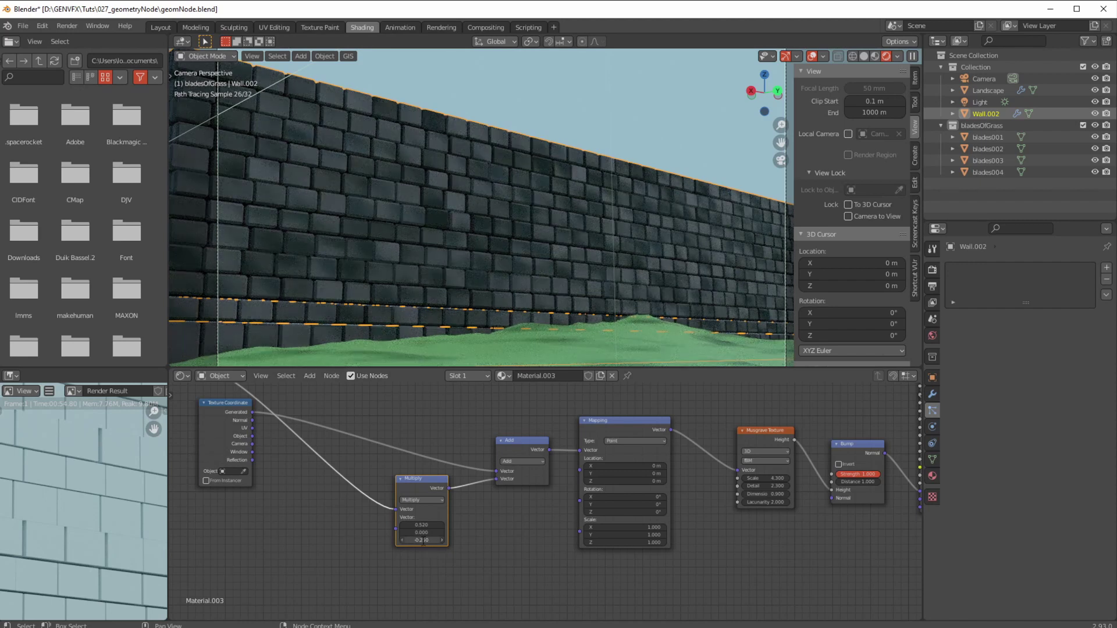
{"action": "key", "text": "BackSpace"}
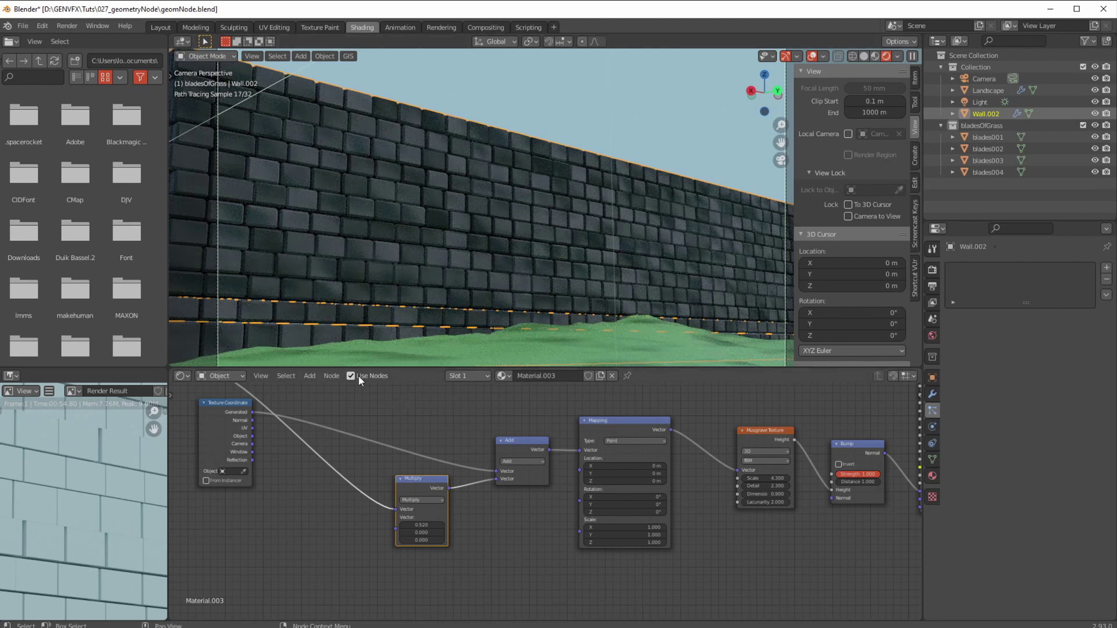
- Set the Musgrave Texture's Scale to 4.9, Detail to 4.5 and Dimension to 0.6
{"action": "middle_click_drag", "start_coordinate": [478, 515], "coordinate": [254, 510]}
{"action": "middle_click_drag", "start_coordinate": [410, 554], "coordinate": [428, 533], "text": "ctrl"}
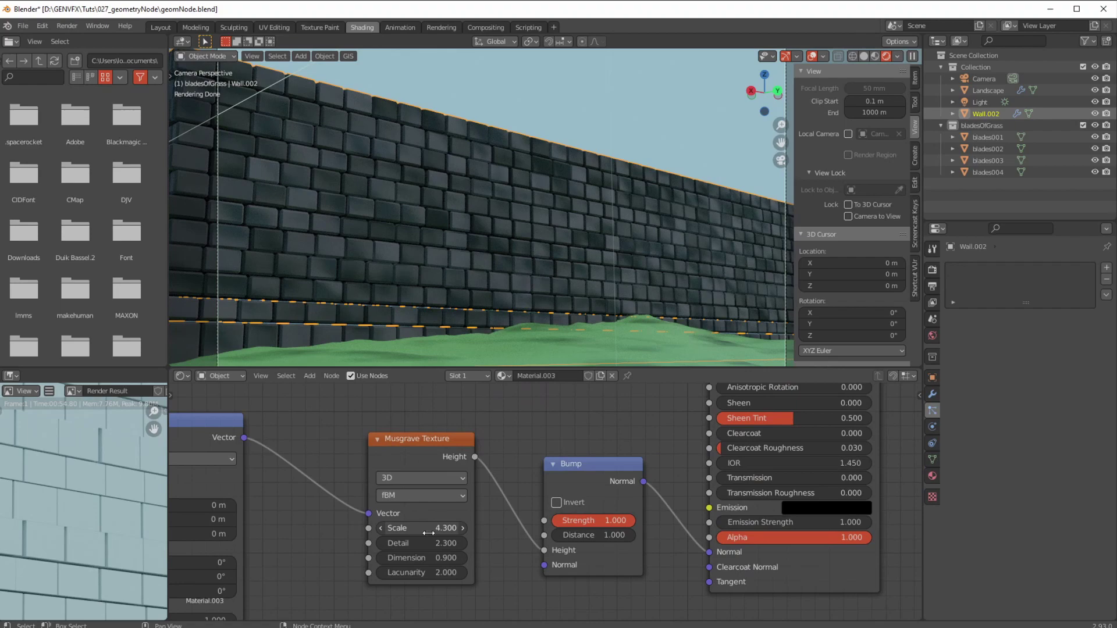
{"action": "mouse_move", "coordinate": [429, 533]}
{"action": "left_mouse_down"}
{"action": "mouse_move", "coordinate": [459, 533]}
{"action": "mouse_move", "coordinate": [406, 560]}
{"action": "left_mouse_up"}
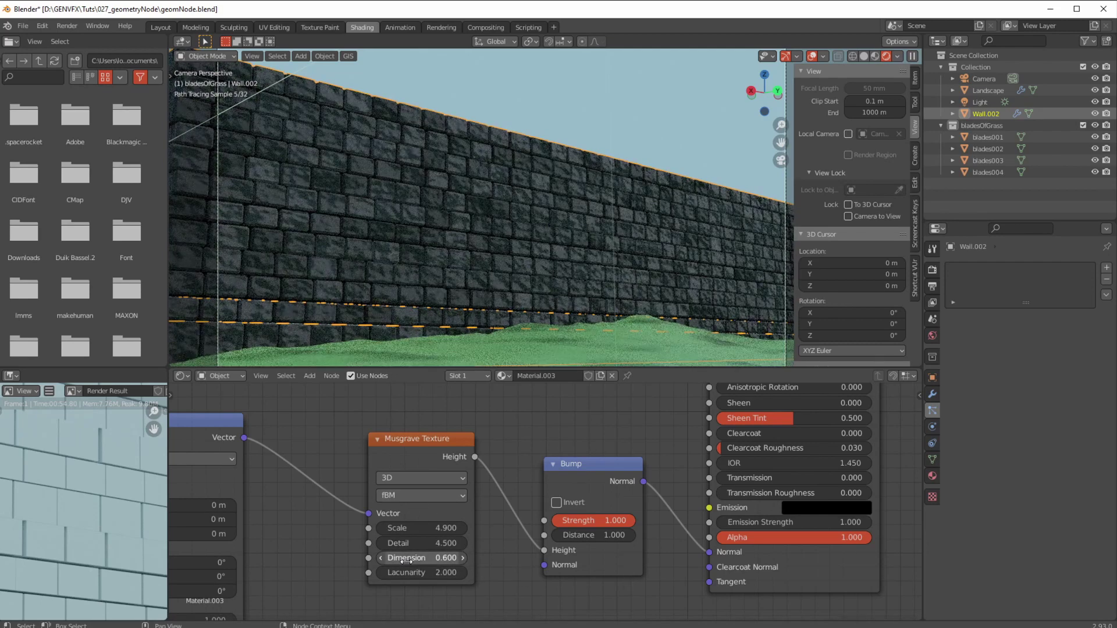
- Set the Bump node's Strength to 0.25
{"action": "left_click", "coordinate": [582, 522]}
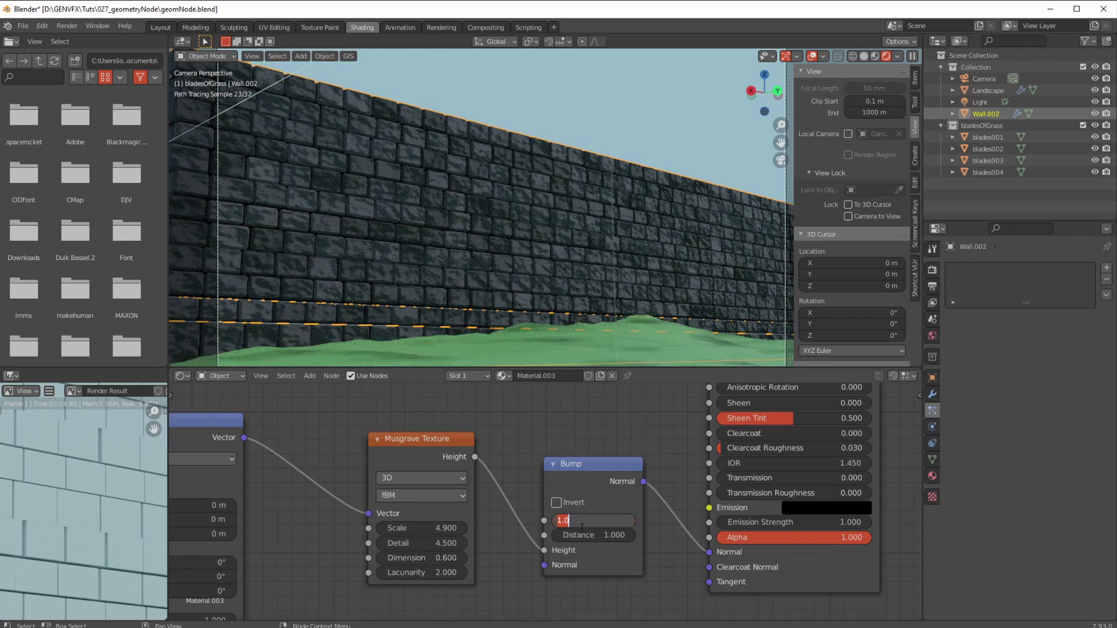
{"action": "type", "text": ".25"}
{"action": "key", "text": "Return"}
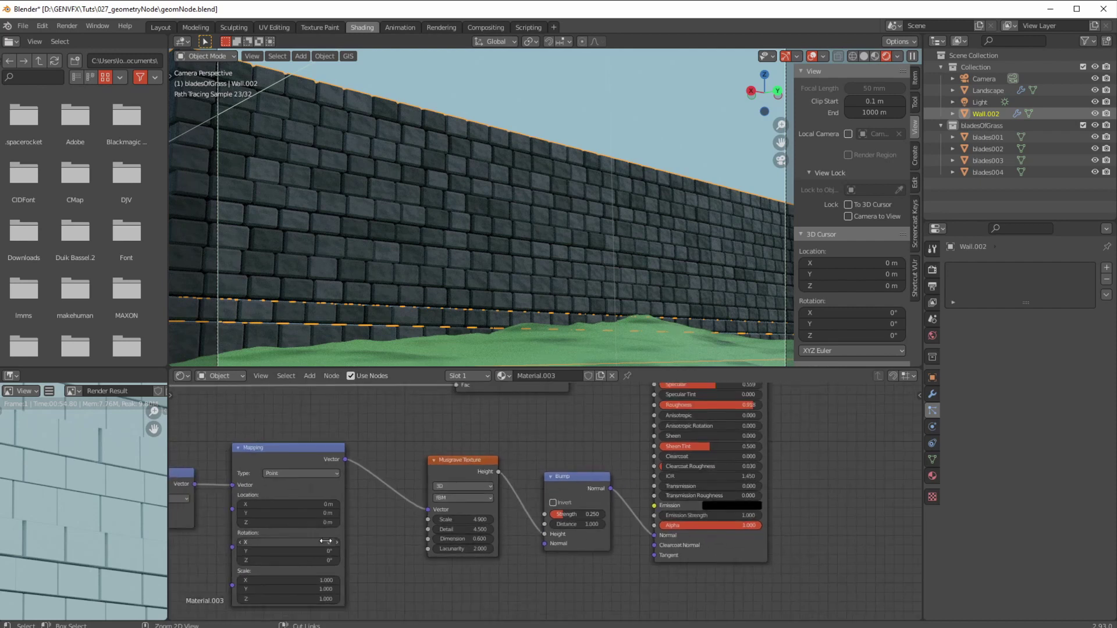
- Move the Material Output and Principled BSDF nodes further away from the ColorRamp and Bump nodes
{"action": "middle_click_drag", "start_coordinate": [394, 500], "coordinate": [389, 543], "text": "ctrl"}
{"action": "middle_click_drag", "start_coordinate": [388, 542], "coordinate": [321, 594], "text": "shift"}
{"action": "left_click_drag", "start_coordinate": [728, 426], "coordinate": [798, 421]}
{"action": "left_click_drag", "start_coordinate": [589, 403], "coordinate": [675, 410]}
{"action": "scroll", "coordinate": [532, 507], "scroll_direction": "down", "scroll_amount": 1}
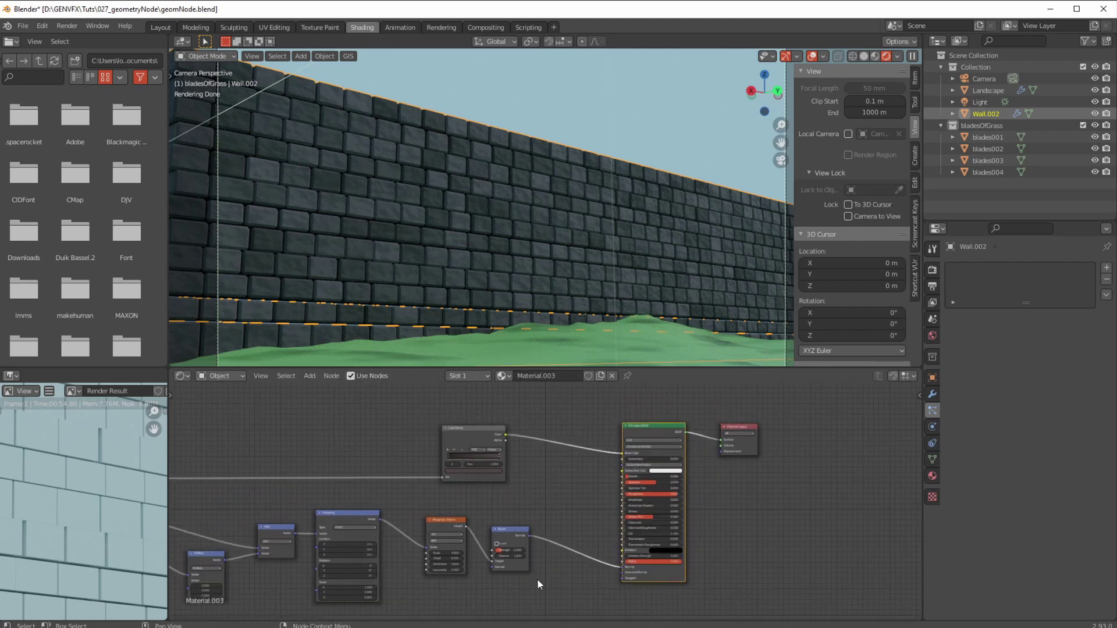
- Shift the Mapping, Musgrave, Bump, Add and Multiply nodes and raise the ColorRamp to leave space between the two node rows
{"action": "left_click_drag", "start_coordinate": [547, 599], "coordinate": [346, 538]}
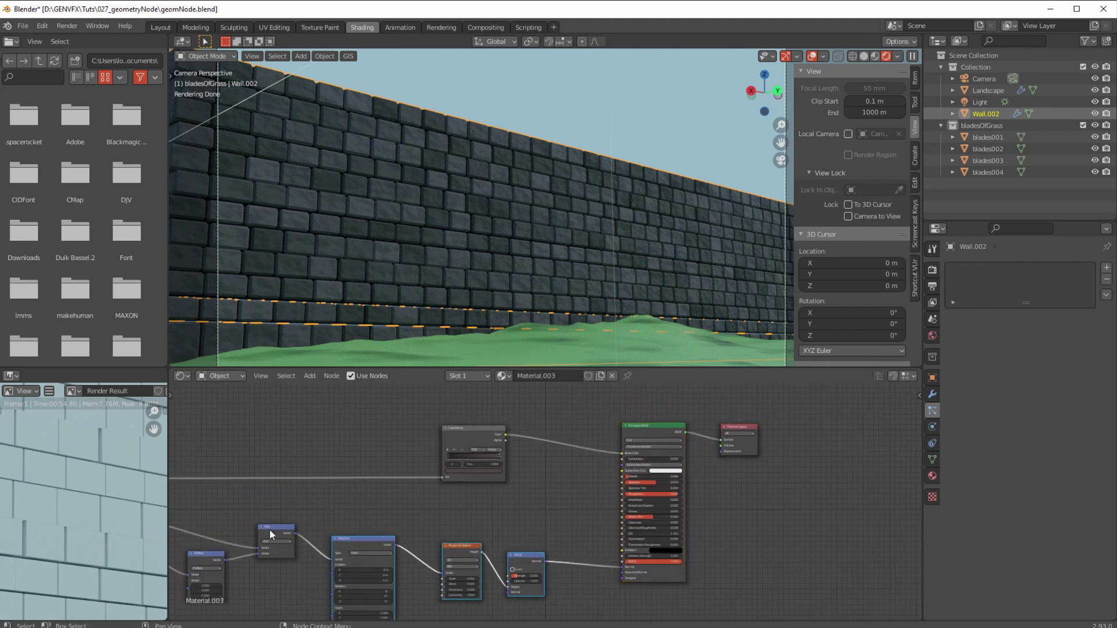
{"action": "left_click_drag", "start_coordinate": [270, 529], "coordinate": [293, 549]}
{"action": "left_click_drag", "start_coordinate": [207, 558], "coordinate": [240, 554]}
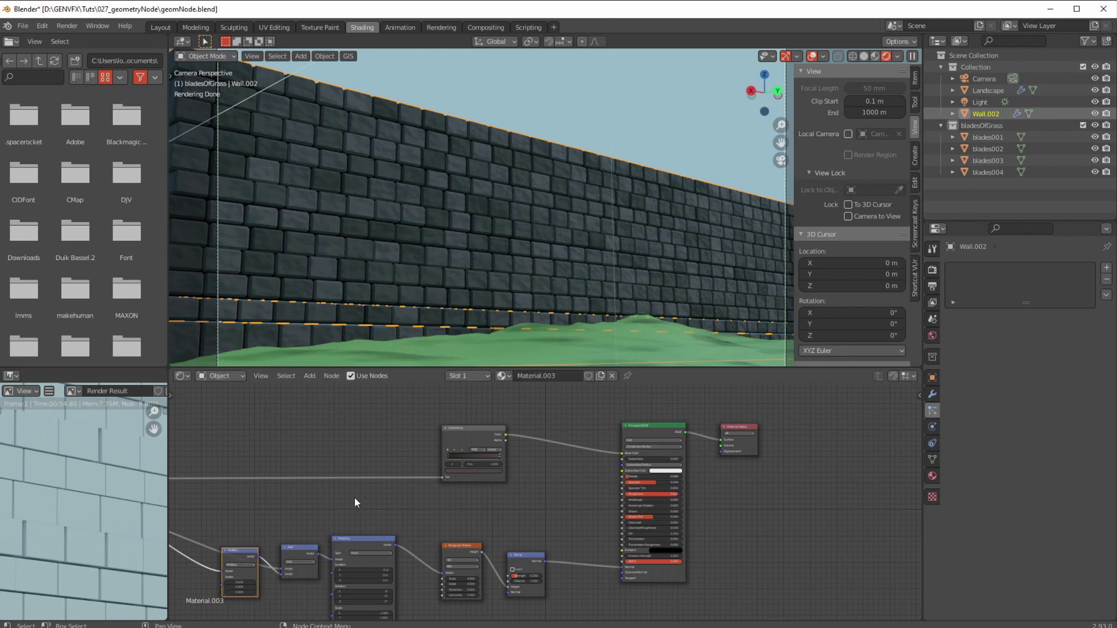
{"action": "left_click_drag", "start_coordinate": [460, 429], "coordinate": [491, 419]}
- Add a second ColorRamp node directly below the existing one
{"action": "left_click", "coordinate": [310, 376]}
{"action": "mouse_move", "coordinate": [319, 472]}
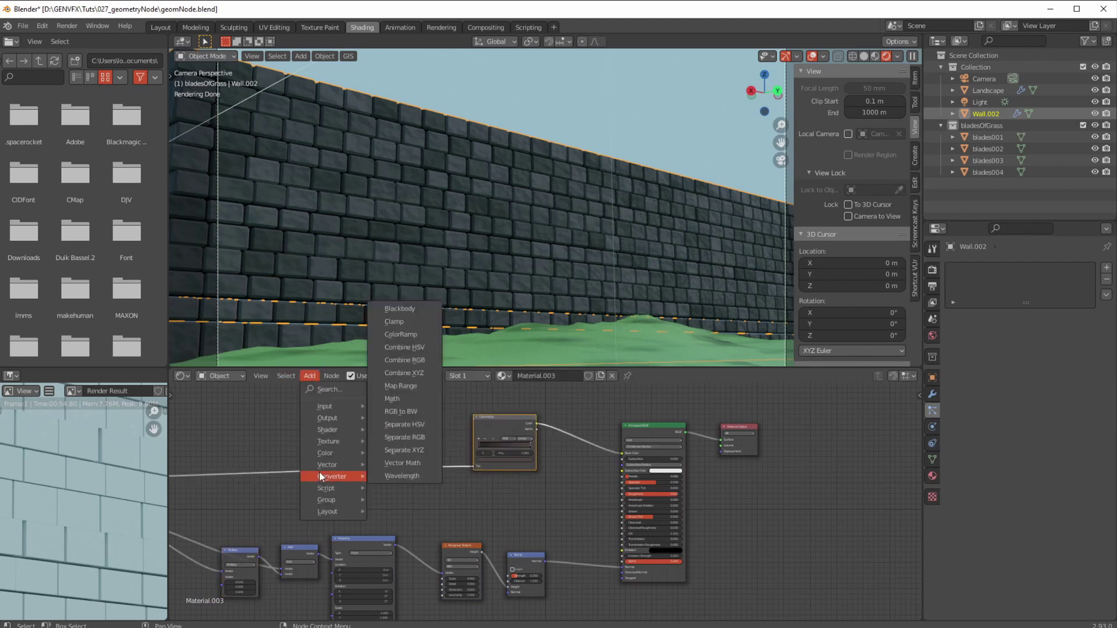
{"action": "left_click", "coordinate": [390, 334]}
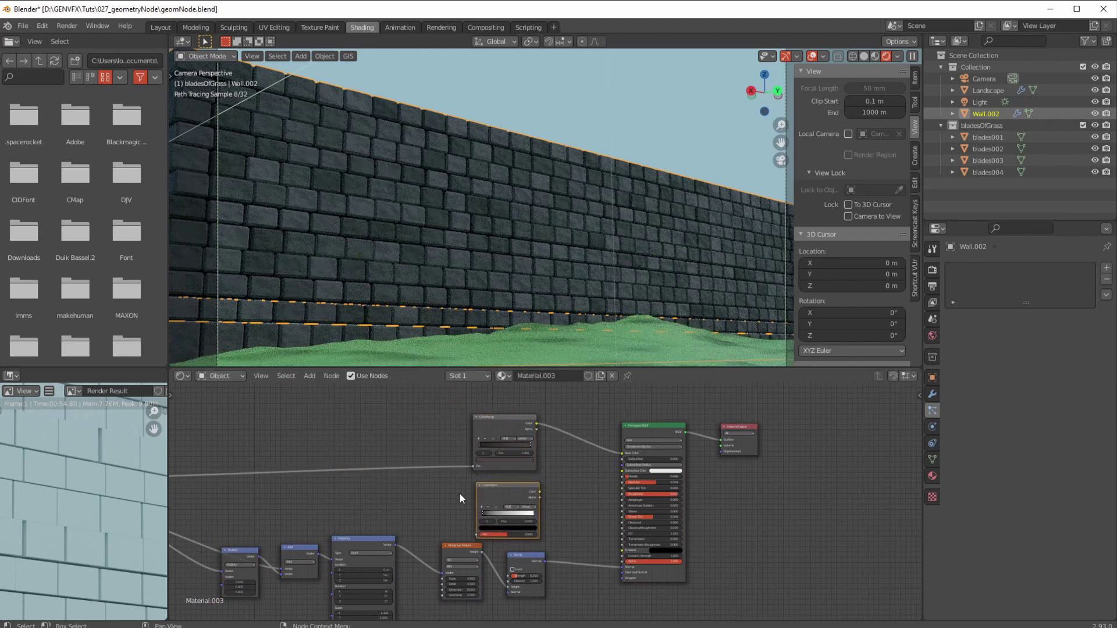
{"action": "left_click", "coordinate": [459, 494]}
- Connect the Geometry node's Random Per Island output to the new ColorRamp's Fac input
{"action": "scroll", "coordinate": [390, 540], "scroll_direction": "down", "scroll_amount": 2}
{"action": "middle_click_drag", "start_coordinate": [390, 540], "coordinate": [513, 545]}
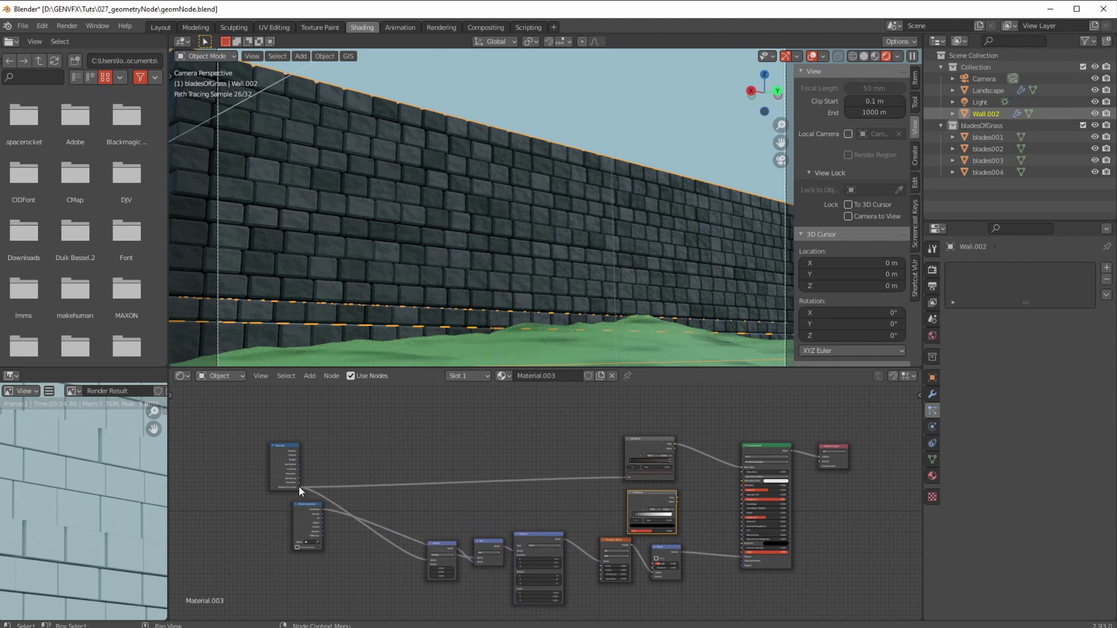
{"action": "left_click_drag", "start_coordinate": [299, 486], "coordinate": [626, 532]}
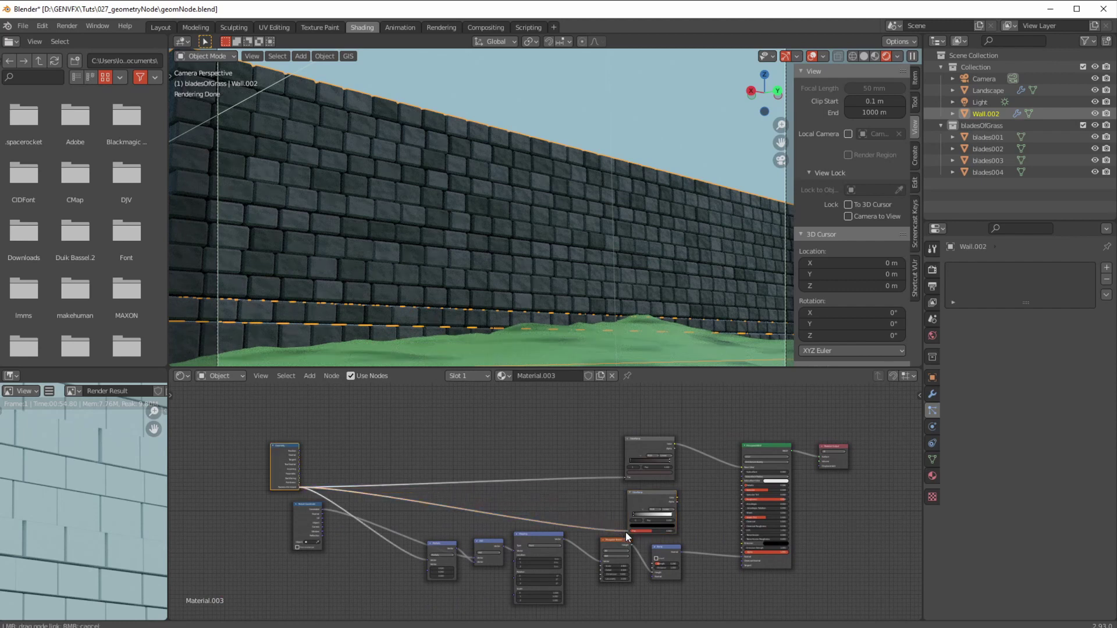
- Connect the new ColorRamp's Color output to the Principled BSDF's Roughness input and nudge the ColorRamp slightly upward
{"action": "middle_click_drag", "start_coordinate": [493, 539], "coordinate": [512, 484], "text": "ctrl"}
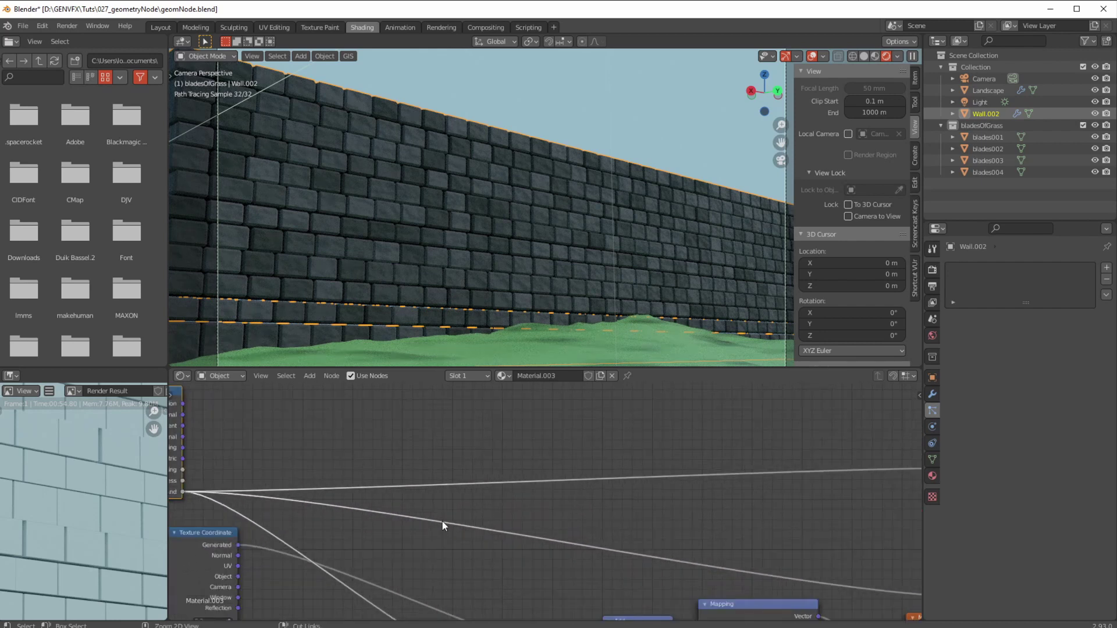
{"action": "middle_click_drag", "start_coordinate": [442, 522], "coordinate": [232, 468], "text": "shift"}
{"action": "middle_click_drag", "start_coordinate": [669, 526], "coordinate": [267, 501], "text": "shift"}
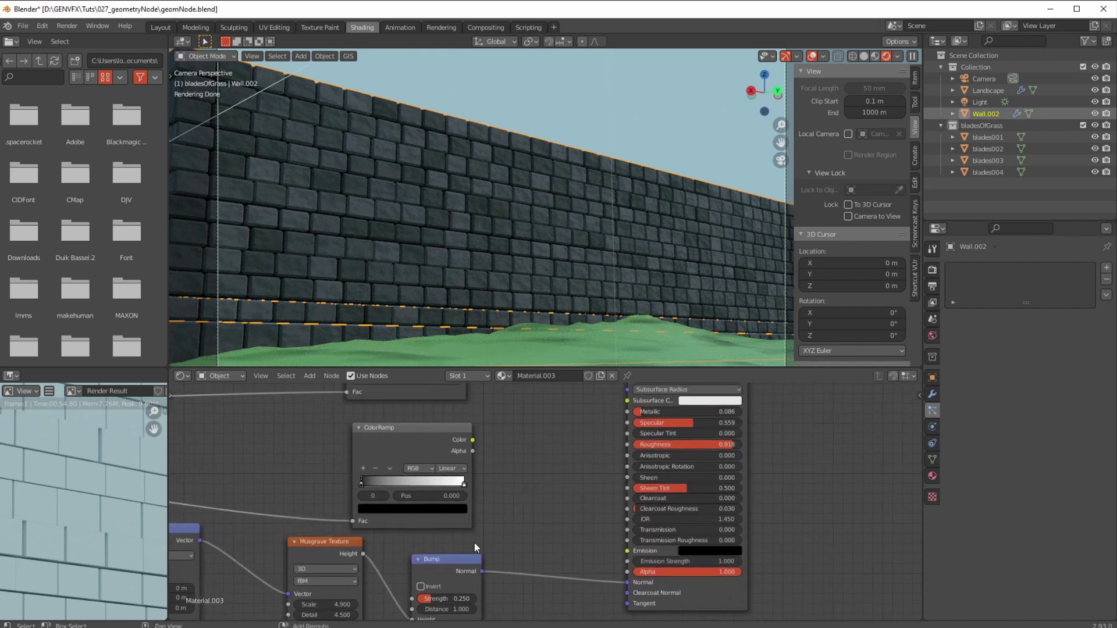
{"action": "left_click_drag", "start_coordinate": [472, 441], "coordinate": [626, 466]}
{"action": "left_click_drag", "start_coordinate": [473, 442], "coordinate": [629, 445]}
{"action": "left_click_drag", "start_coordinate": [382, 435], "coordinate": [378, 427]}
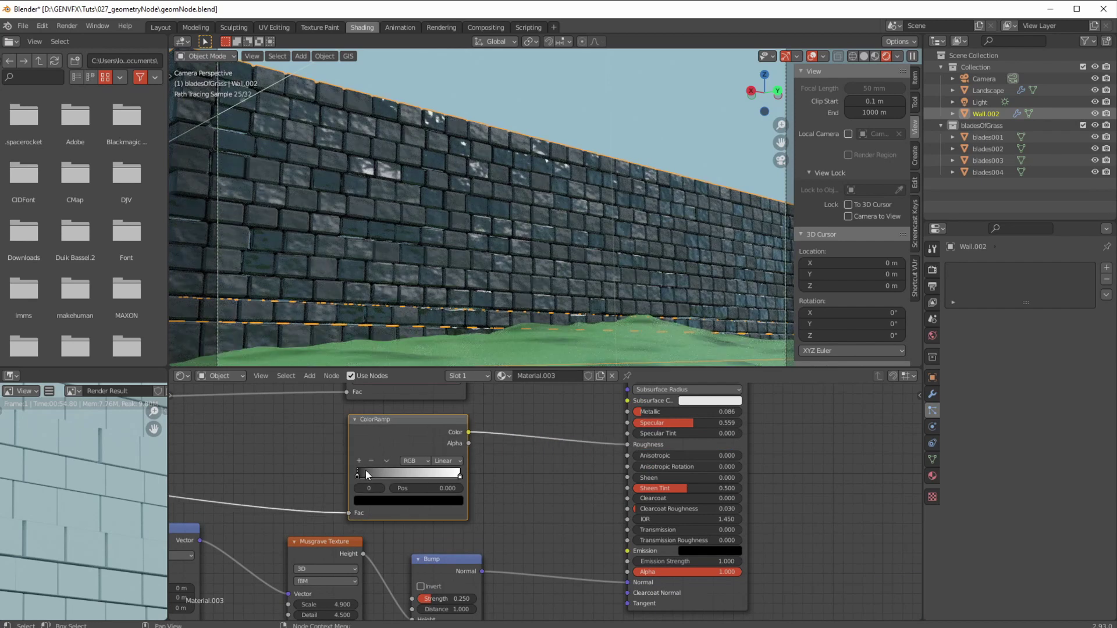
- Lighten the black stop of the roughness ColorRamp to gray, keeping it at the start of the ramp
{"action": "mouse_move", "coordinate": [357, 476]}
{"action": "left_mouse_down"}
{"action": "mouse_move", "coordinate": [456, 480]}
{"action": "mouse_move", "coordinate": [349, 477]}
{"action": "left_mouse_up"}
{"action": "left_click", "coordinate": [385, 501]}
{"action": "mouse_move", "coordinate": [438, 422]}
{"action": "left_mouse_down"}
{"action": "mouse_move", "coordinate": [442, 396]}
{"action": "mouse_move", "coordinate": [442, 406]}
{"action": "left_mouse_up"}
- Place the roughness ColorRamp's white stop at position 0.986 and darken it to a value of about 0.72
{"action": "left_click", "coordinate": [459, 476]}
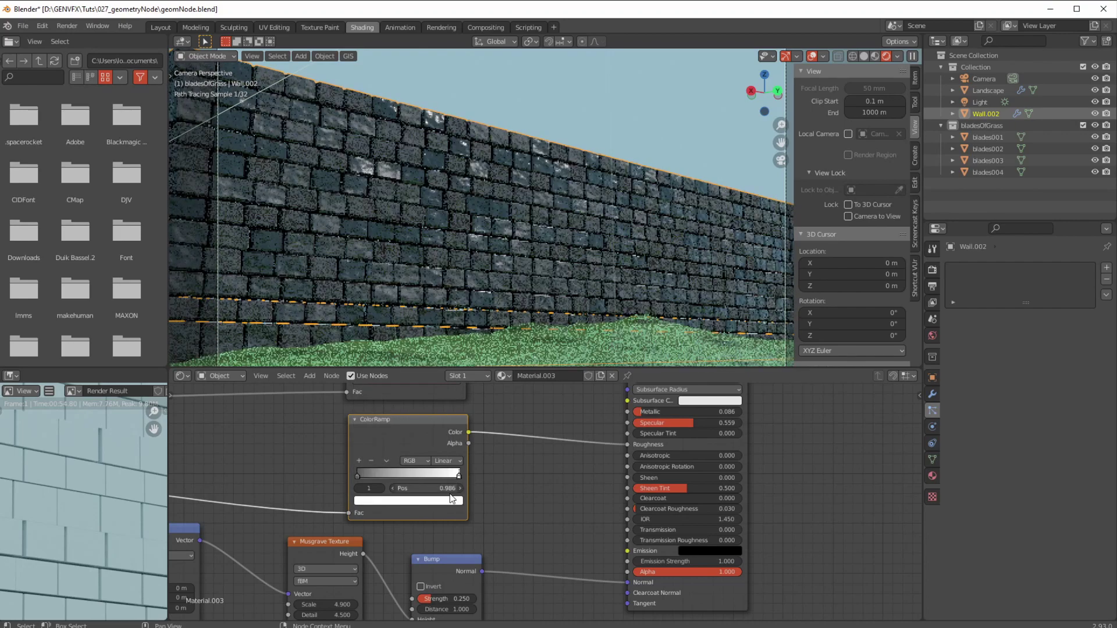
{"action": "left_click", "coordinate": [456, 501]}
{"action": "left_click_drag", "start_coordinate": [442, 369], "coordinate": [441, 367]}
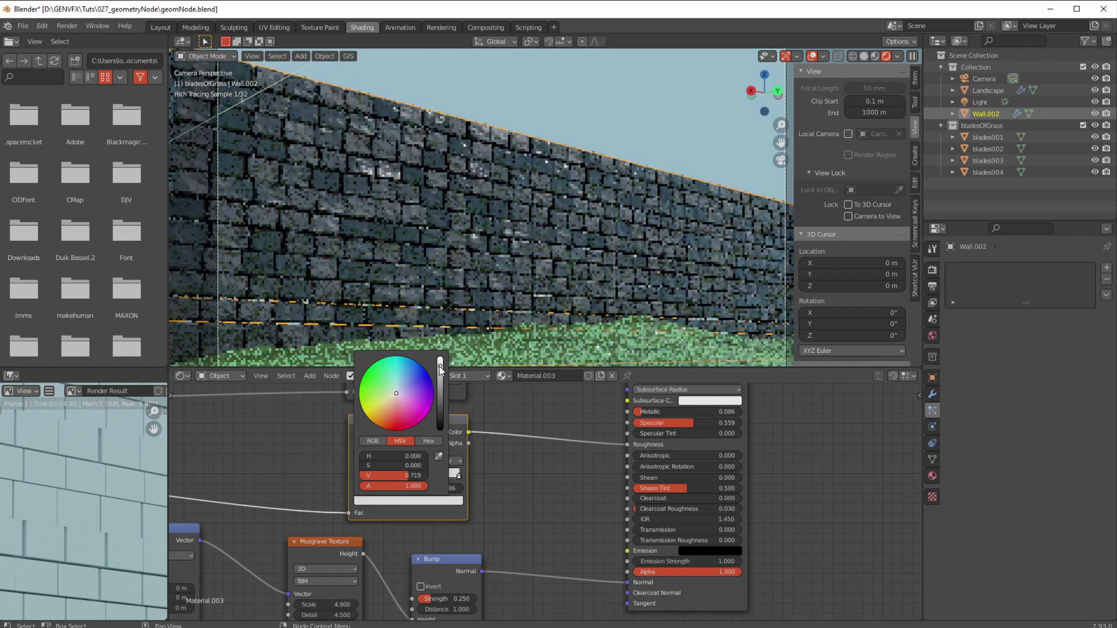
{"action": "left_click", "coordinate": [284, 456]}
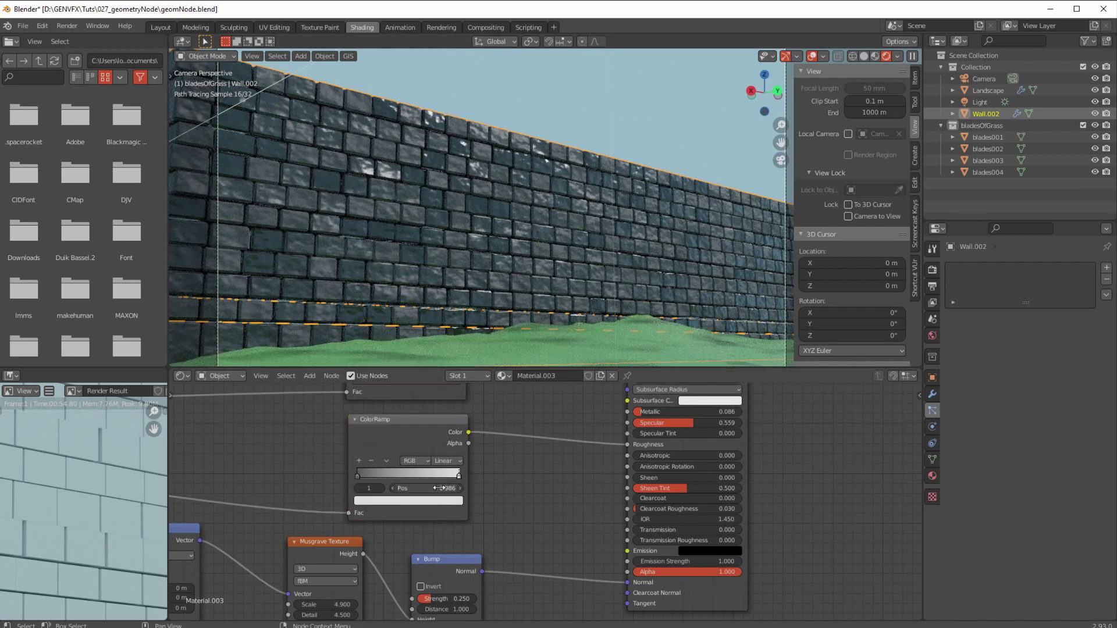
- Line up the base color ColorRamp above the roughness ColorRamp, and lower the Principled BSDF's Specular value
{"action": "middle_click_drag", "start_coordinate": [448, 534], "coordinate": [538, 460], "text": "shift"}
{"action": "scroll", "coordinate": [527, 478], "scroll_direction": "down", "scroll_amount": 2}
{"action": "middle_click_drag", "start_coordinate": [589, 493], "coordinate": [554, 527]}
{"action": "scroll", "coordinate": [460, 515], "scroll_direction": "down", "scroll_amount": 2}
{"action": "scroll", "coordinate": [518, 419], "scroll_direction": "down", "scroll_amount": 3}
{"action": "middle_click_drag", "start_coordinate": [515, 413], "coordinate": [419, 445], "text": "shift"}
{"action": "left_click", "coordinate": [480, 462]}
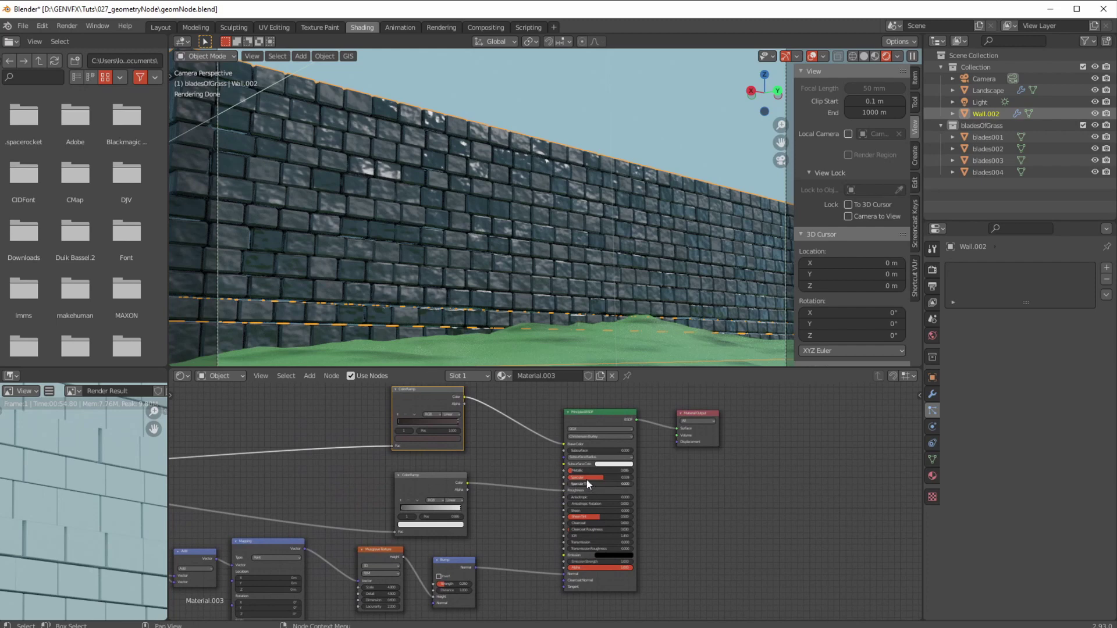
{"action": "left_click_drag", "start_coordinate": [587, 480], "coordinate": [552, 473]}
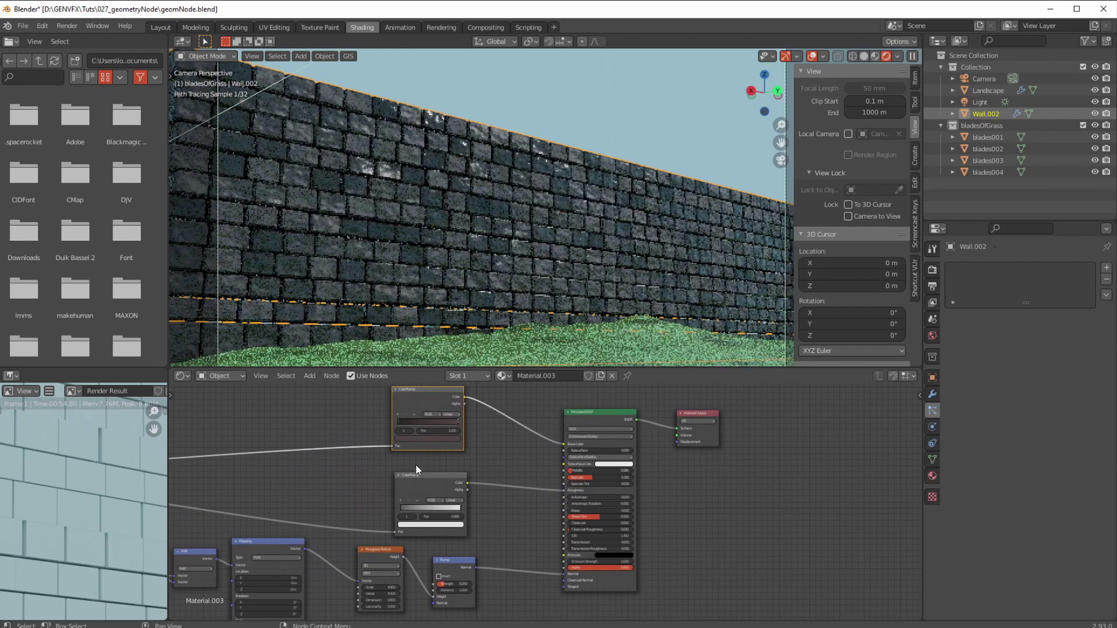
- Duplicate the roughness ColorRamp and place the copy above and slightly left of the base color ColorRamp
{"action": "left_click_drag", "start_coordinate": [428, 478], "coordinate": [435, 492]}
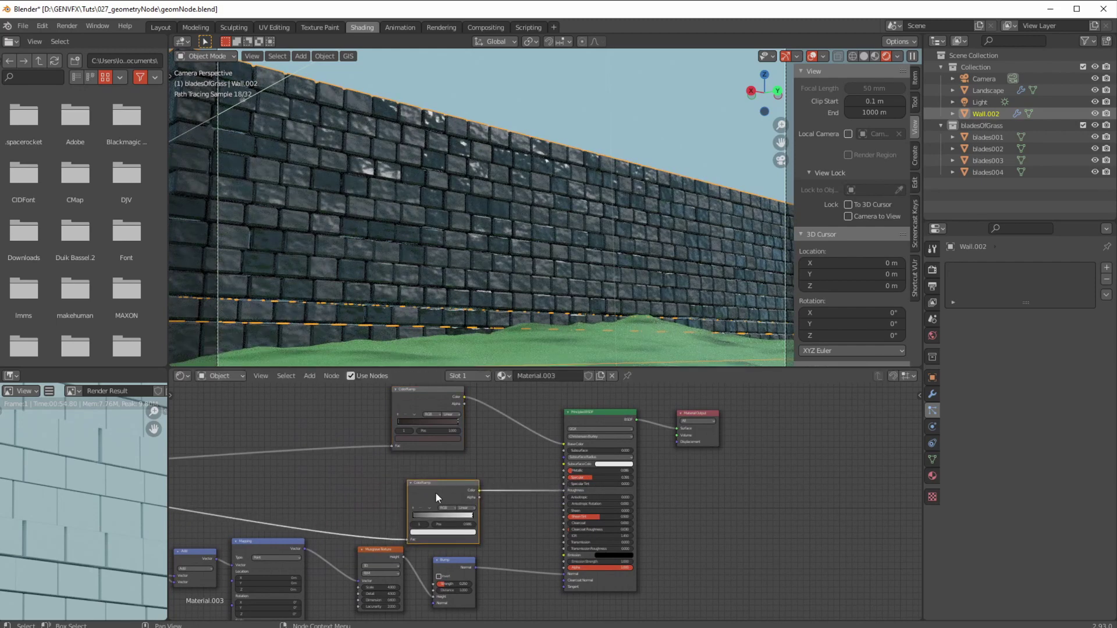
{"action": "scroll", "coordinate": [436, 494], "scroll_direction": "down", "scroll_amount": 1}
{"action": "middle_click_drag", "start_coordinate": [436, 494], "coordinate": [540, 550]}
{"action": "left_click_drag", "start_coordinate": [539, 546], "coordinate": [456, 533]}
{"action": "key", "text": "shift+d"}
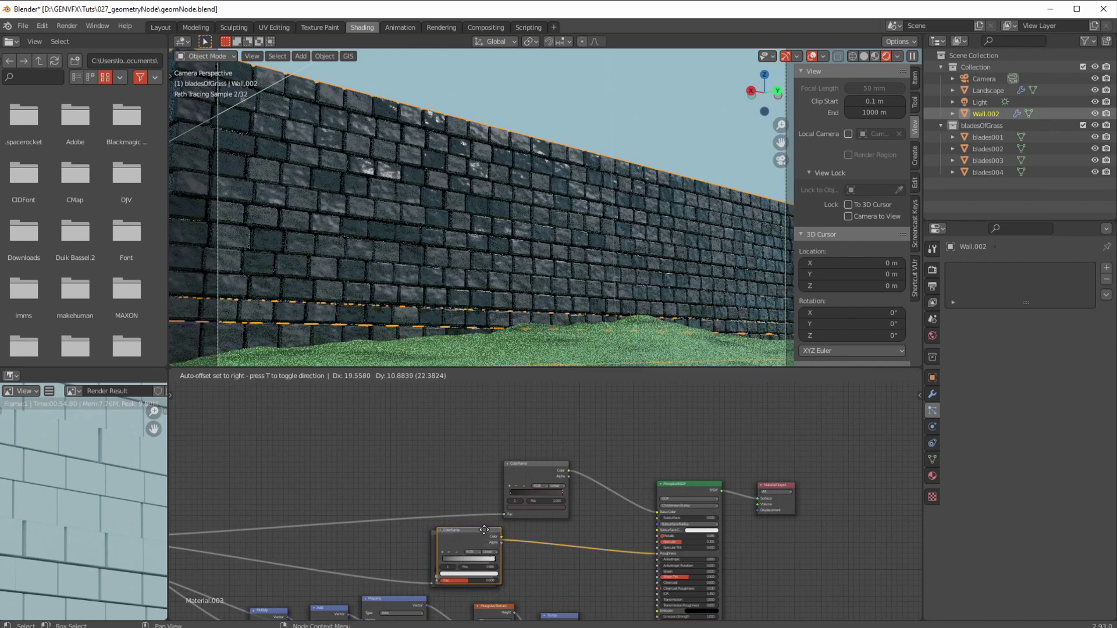
{"action": "left_click", "coordinate": [400, 432]}
- Connect Random Per Island to the duplicated ColorRamp's Fac and its Color output to the Principled BSDF's Specular input
{"action": "scroll", "coordinate": [357, 511], "scroll_direction": "down", "scroll_amount": 3}
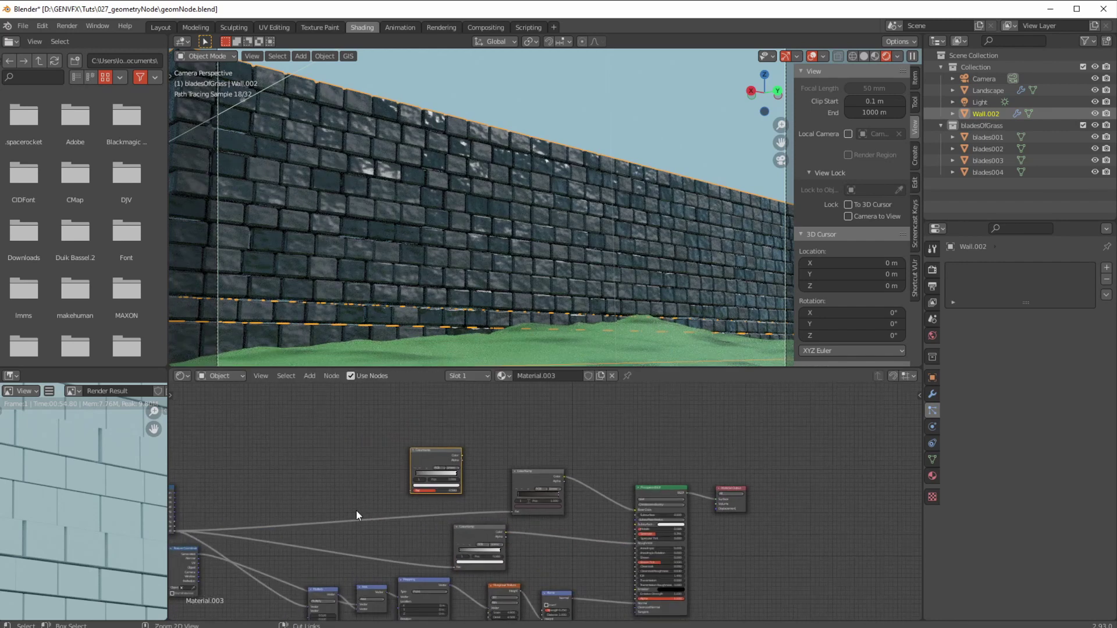
{"action": "middle_click_drag", "start_coordinate": [354, 507], "coordinate": [425, 480]}
{"action": "left_click_drag", "start_coordinate": [249, 508], "coordinate": [486, 466]}
{"action": "left_click_drag", "start_coordinate": [537, 433], "coordinate": [709, 511]}
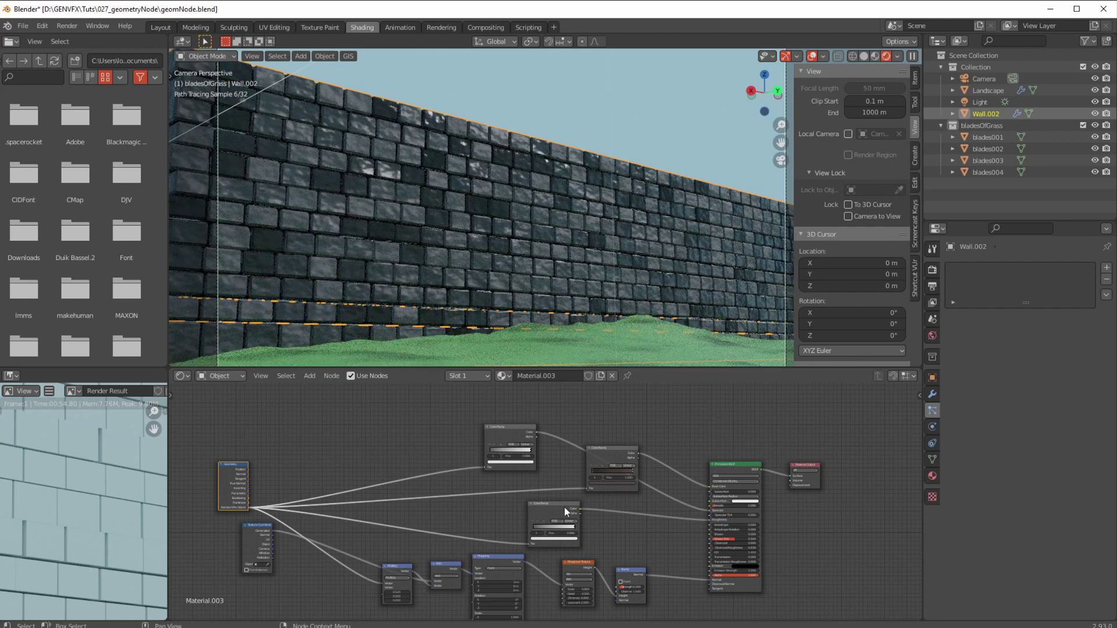
- Rearrange the nodes so the specular ColorRamp sits between the color and roughness ramps, with the Musgrave Texture and Bump lower down
{"action": "left_click_drag", "start_coordinate": [547, 504], "coordinate": [634, 508]}
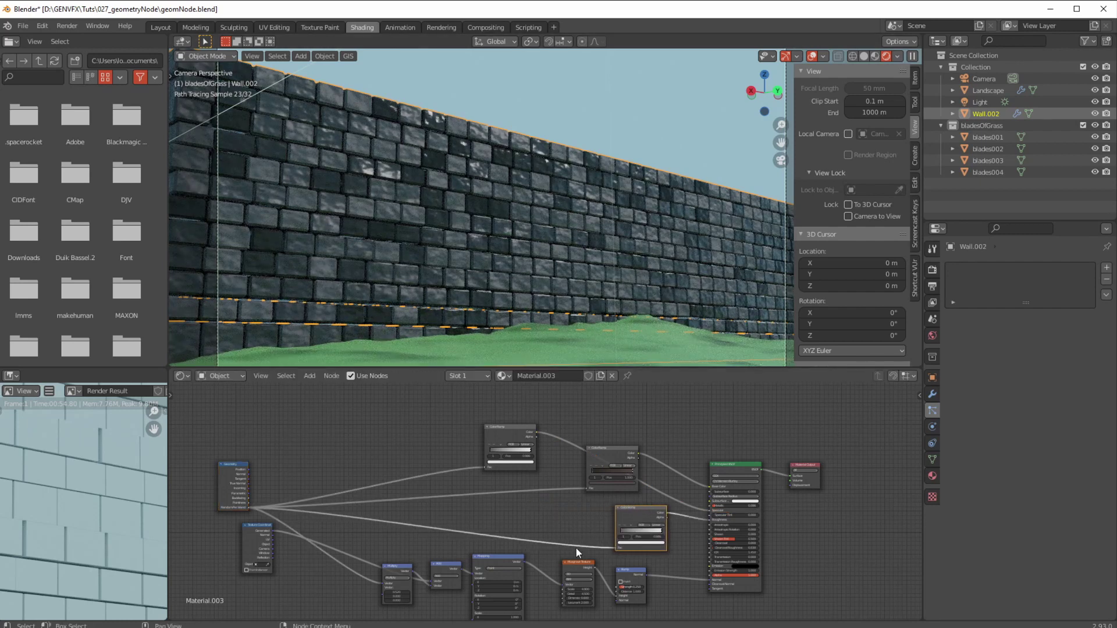
{"action": "left_click_drag", "start_coordinate": [576, 564], "coordinate": [558, 582]}
{"action": "left_click", "coordinate": [633, 570]}
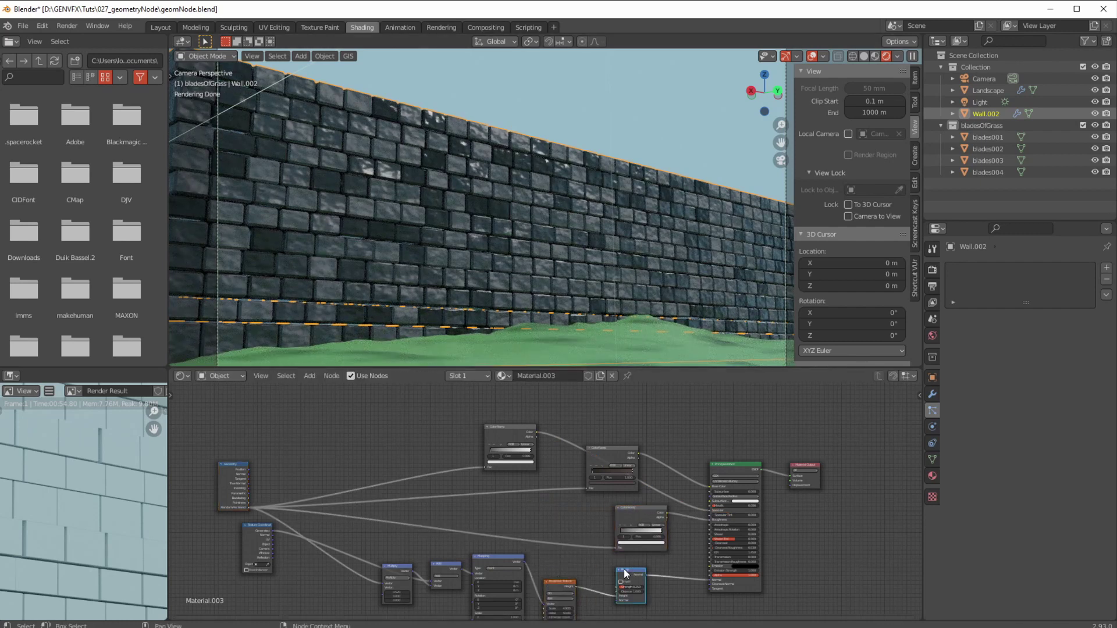
{"action": "left_click_drag", "start_coordinate": [624, 573], "coordinate": [601, 587]}
{"action": "left_click_drag", "start_coordinate": [633, 513], "coordinate": [644, 526]}
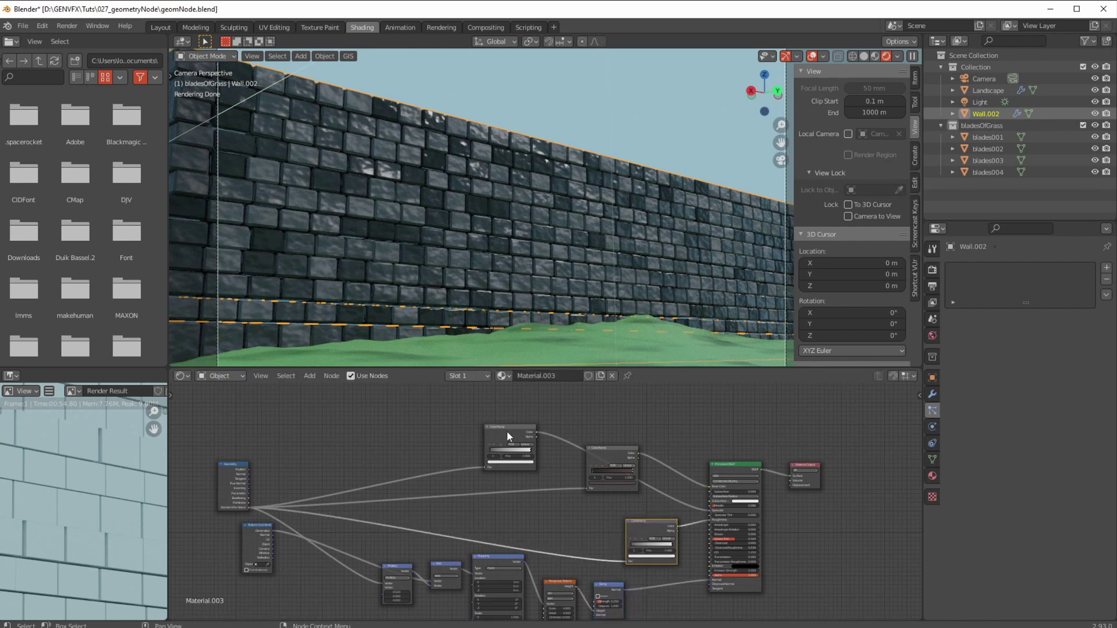
{"action": "left_click_drag", "start_coordinate": [508, 431], "coordinate": [576, 504]}
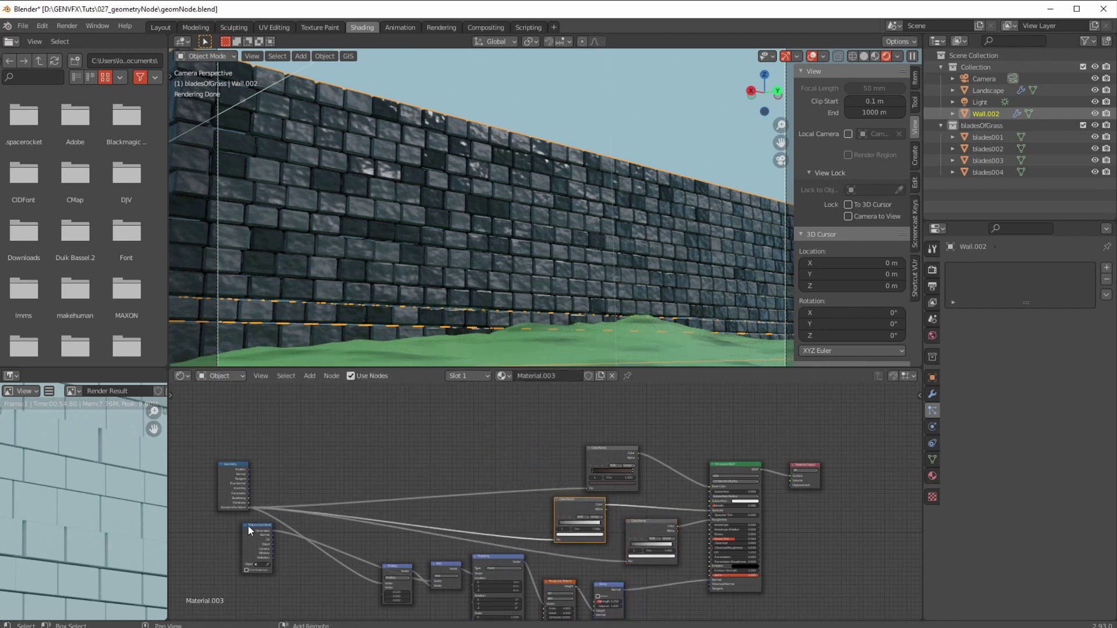
- Move the Bump node further from the Musgrave Texture and set its Strength to 0.242
{"action": "middle_click_drag", "start_coordinate": [394, 534], "coordinate": [271, 498]}
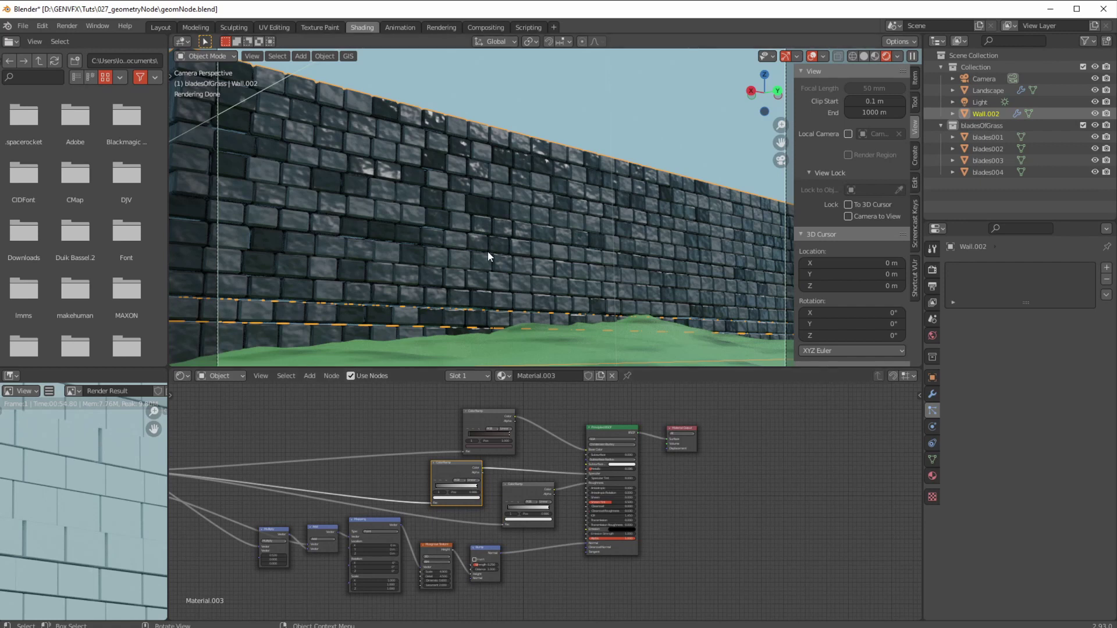
{"action": "scroll", "coordinate": [425, 547], "scroll_direction": "up", "scroll_amount": 5}
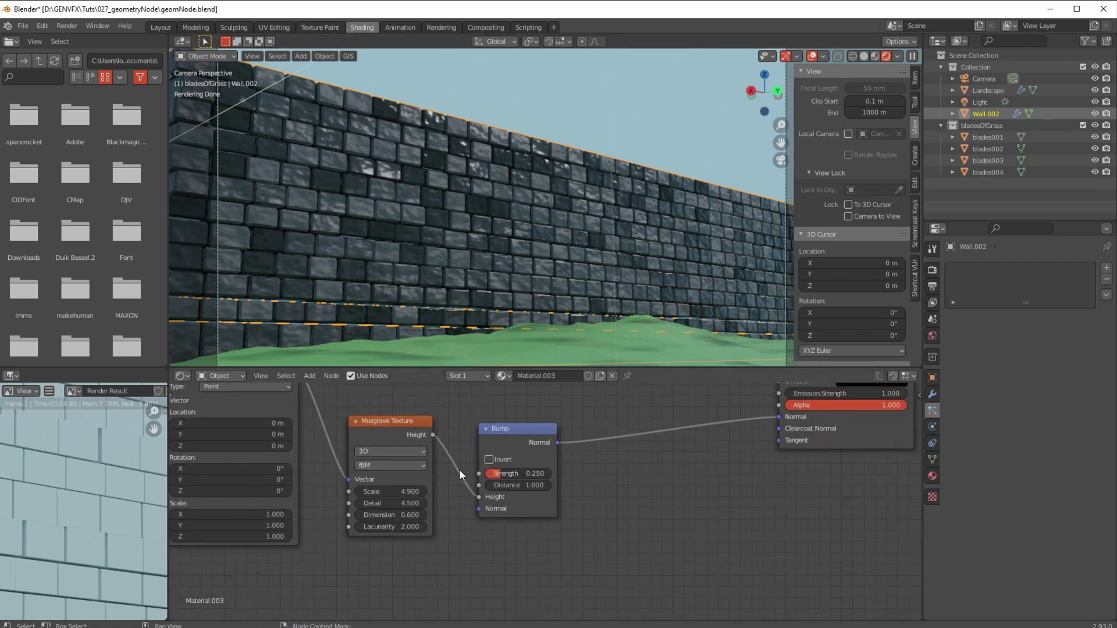
{"action": "left_click_drag", "start_coordinate": [509, 428], "coordinate": [610, 435]}
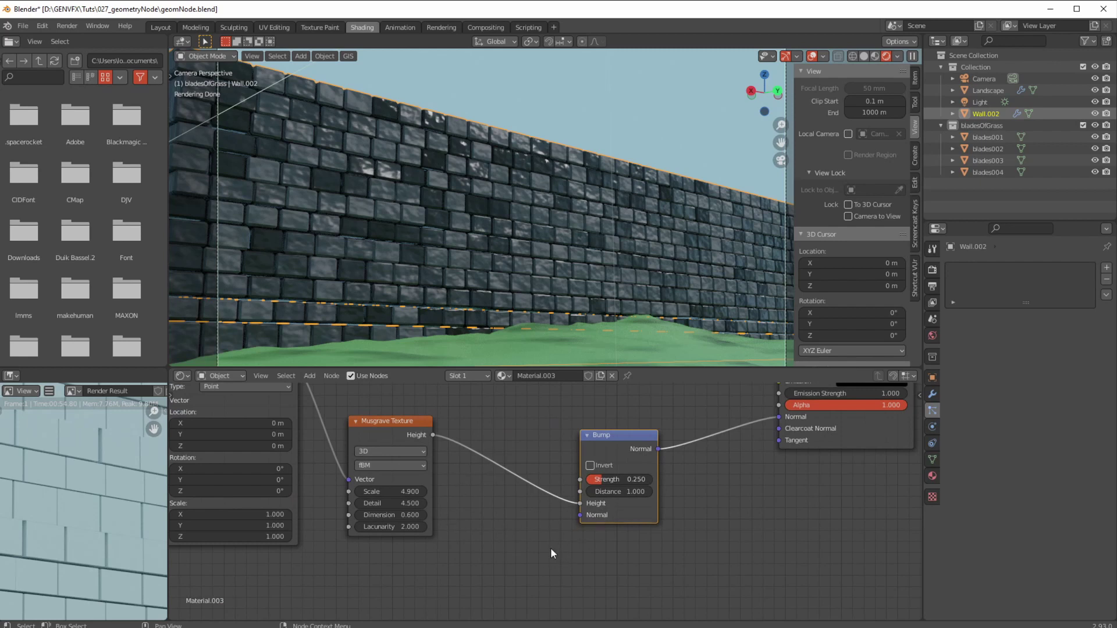
{"action": "mouse_move", "coordinate": [606, 480]}
{"action": "left_mouse_down"}
{"action": "mouse_move", "coordinate": [591, 480]}
{"action": "mouse_move", "coordinate": [613, 484]}
{"action": "mouse_move", "coordinate": [598, 484]}
{"action": "left_mouse_up"}
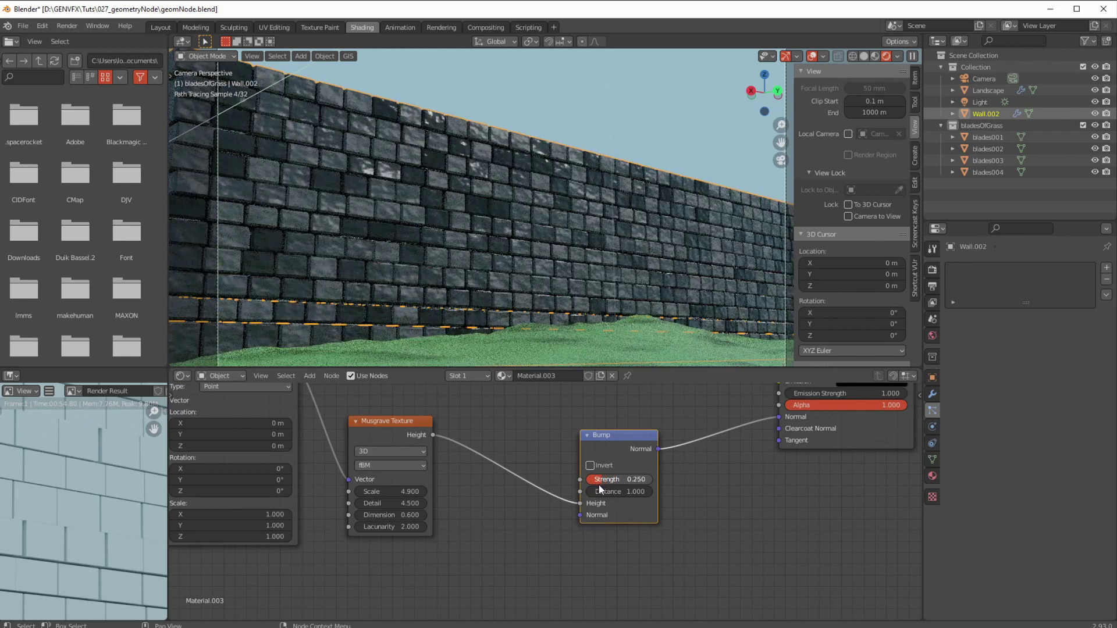
- Set the Musgrave Texture's Detail to 20
{"action": "left_click", "coordinate": [394, 504]}
{"action": "key", "text": "BackSpace"}
{"action": "key", "text": "BackSpace"}
{"action": "key", "text": "BackSpace"}
{"action": "type", "text": "20"}
{"action": "key", "text": "Return"}
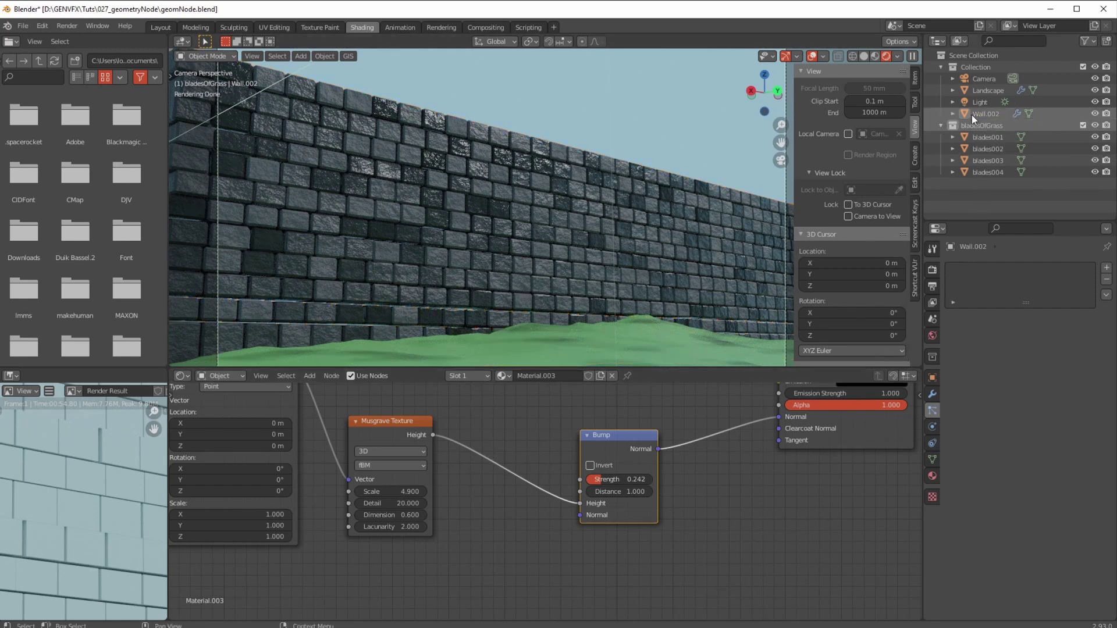
- Enable the Landscape object's grass particle system for both the viewport and the render
{"action": "left_click", "coordinate": [977, 91]}
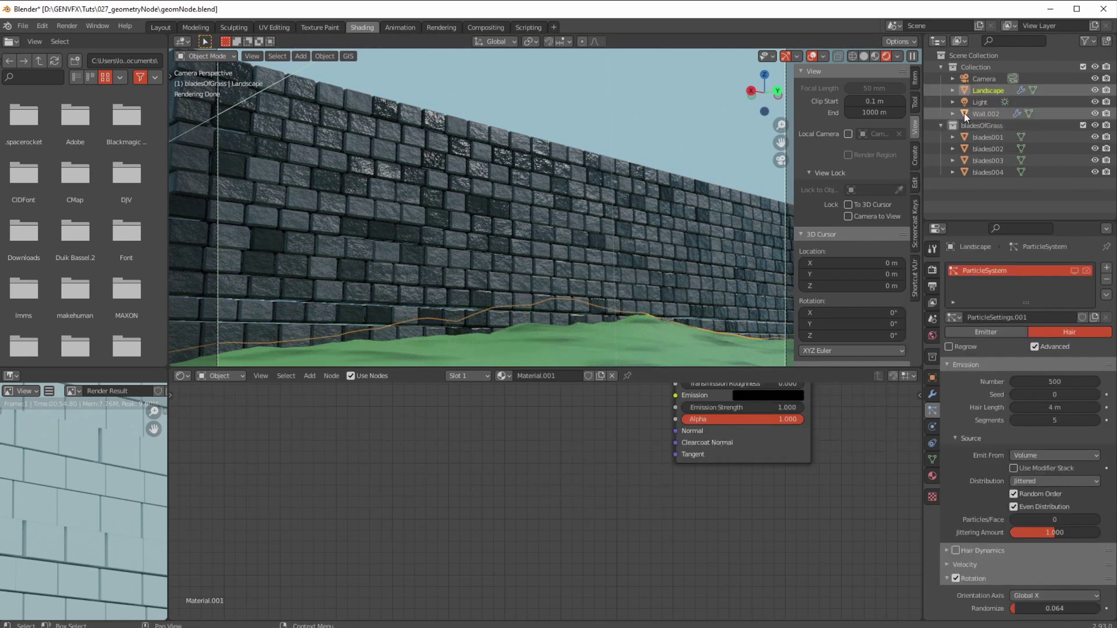
{"action": "left_click", "coordinate": [1075, 270]}
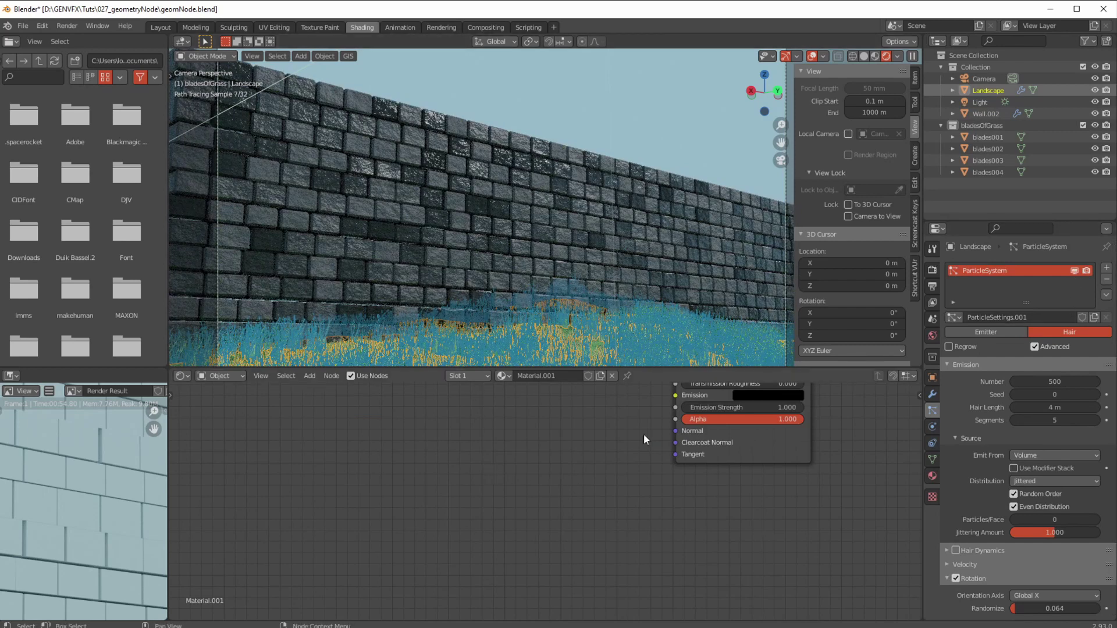
- Switch to the Rendering workspace, save a copy of the file as geomNode_end.blend, and render the current frame
{"action": "left_click", "coordinate": [441, 27]}
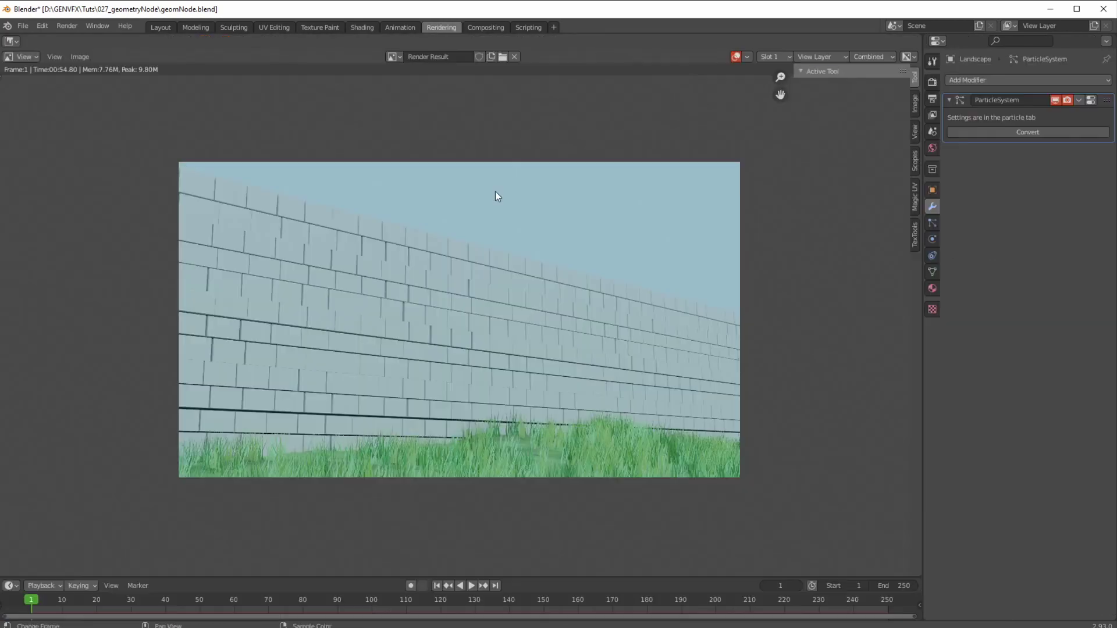
{"action": "left_click", "coordinate": [23, 26]}
{"action": "left_click", "coordinate": [34, 114]}
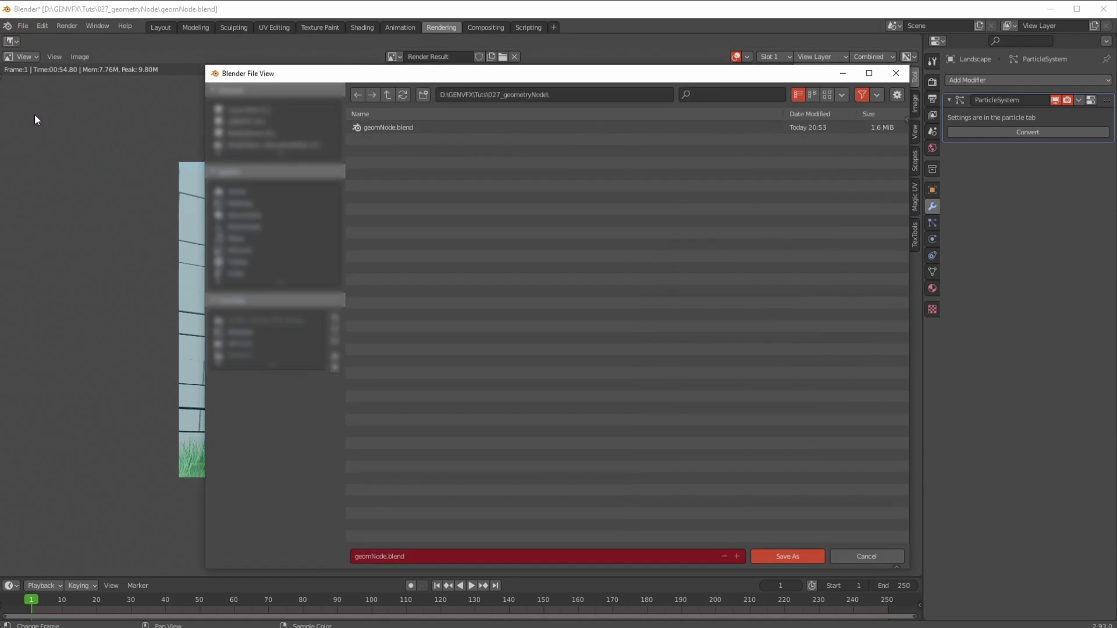
{"action": "left_click", "coordinate": [383, 131]}
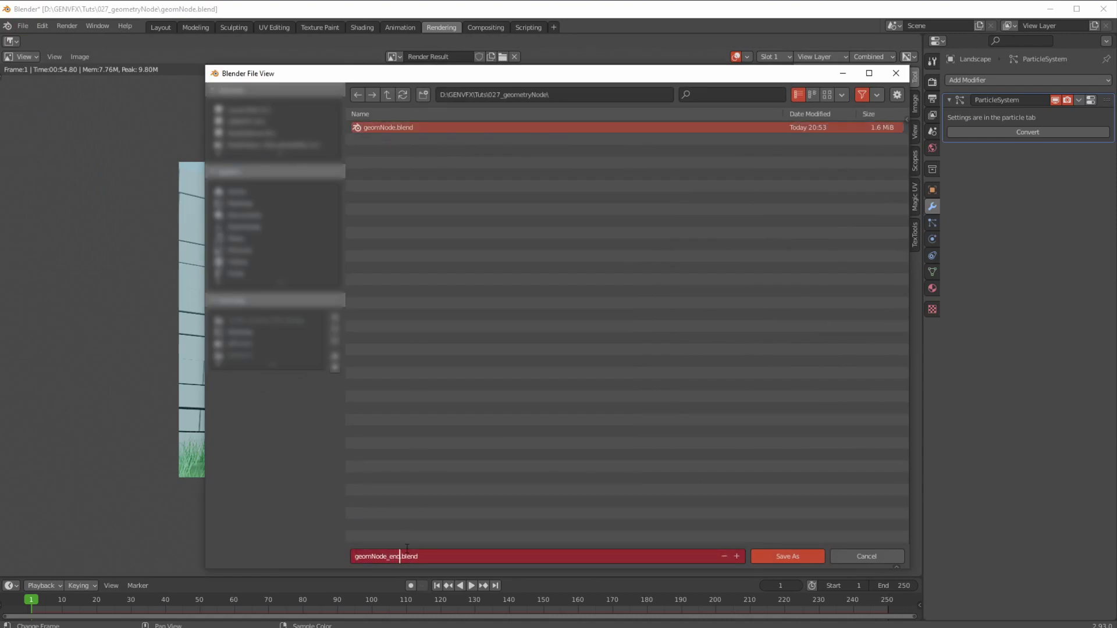
{"action": "key", "text": "Return"}
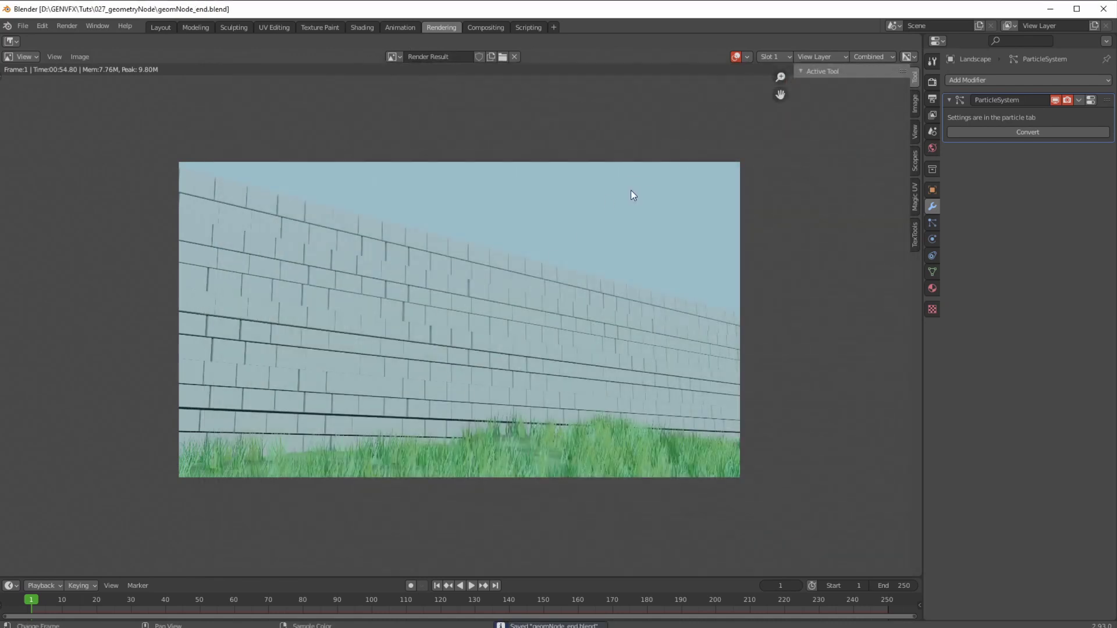
{"action": "key", "text": "F12"}
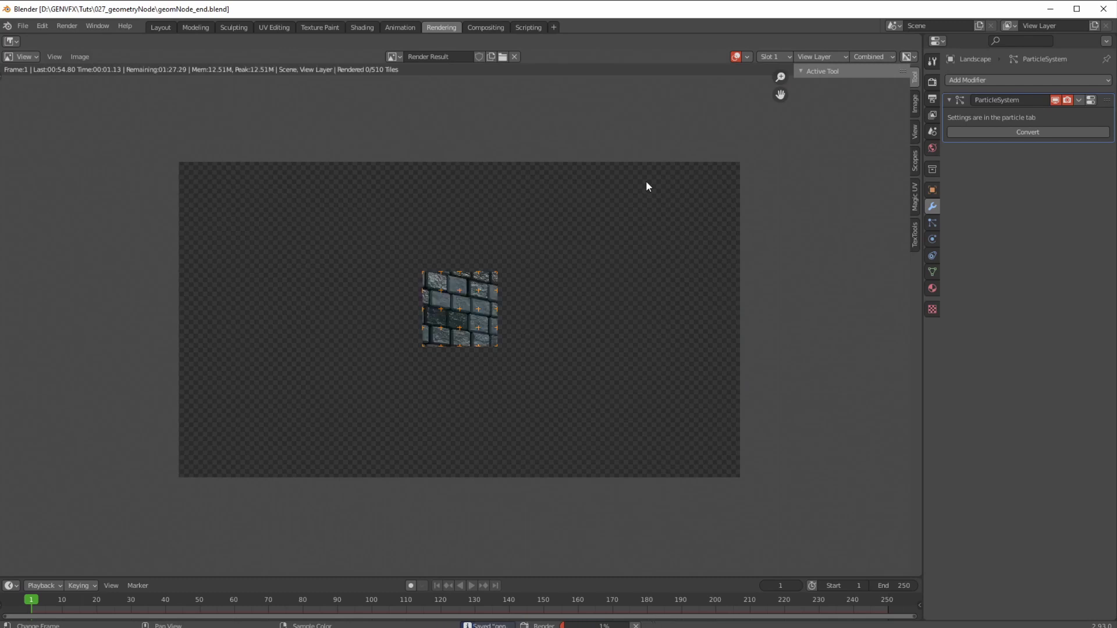